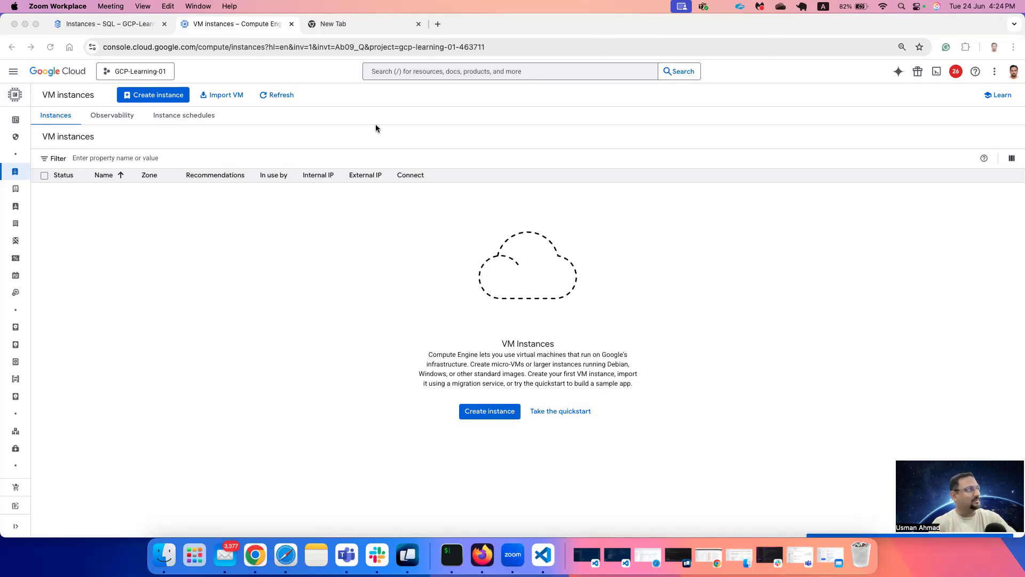
# Step: Start creating a Compute Engine VM instance and name it wordpress-vm
pyautogui.click(116, 20)
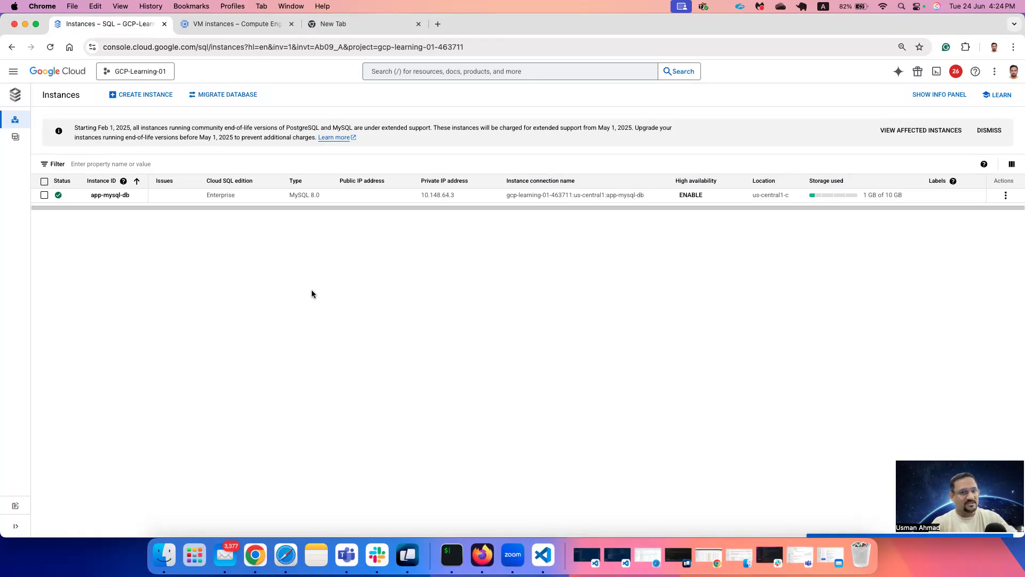
pyautogui.click(243, 24)
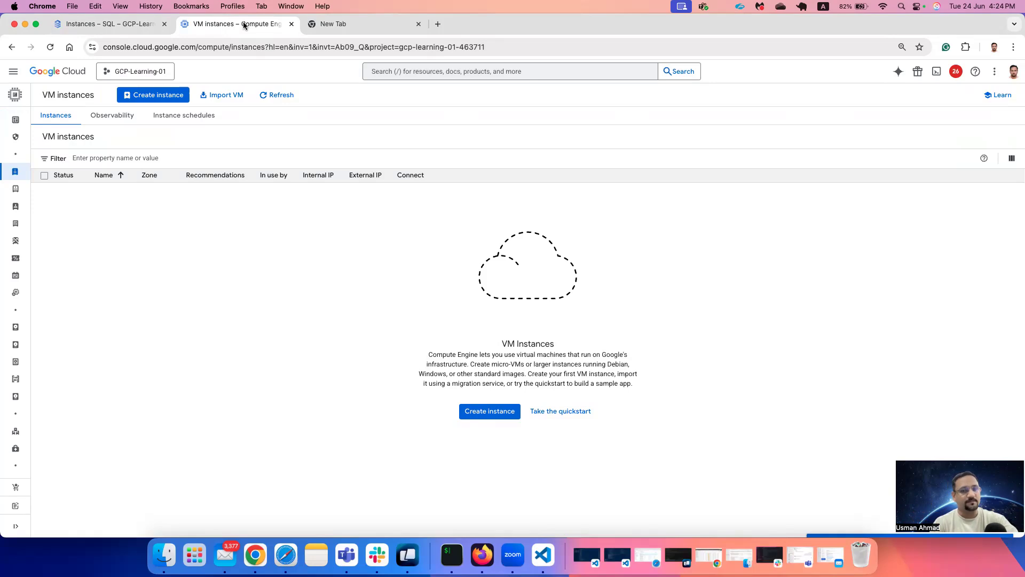
pyautogui.click(144, 100)
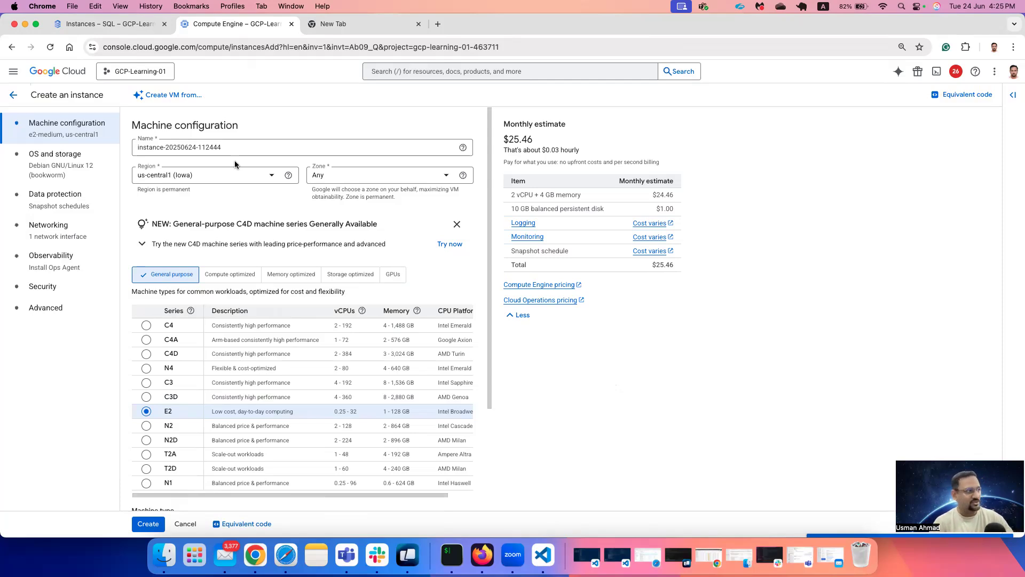
pyautogui.moveTo(234, 147); pyautogui.dragTo(128, 145)
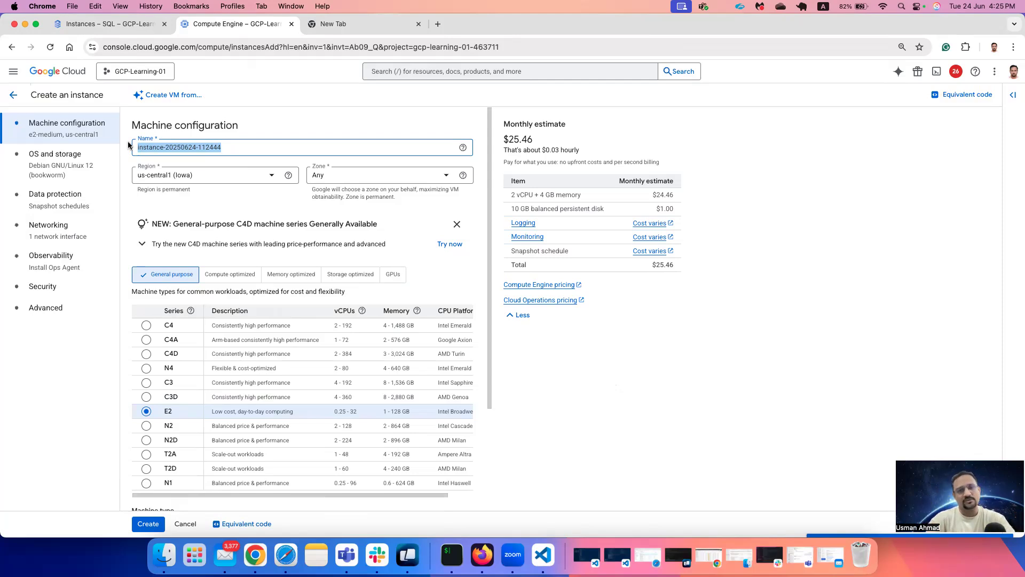
pyautogui.write('wordpress-c')
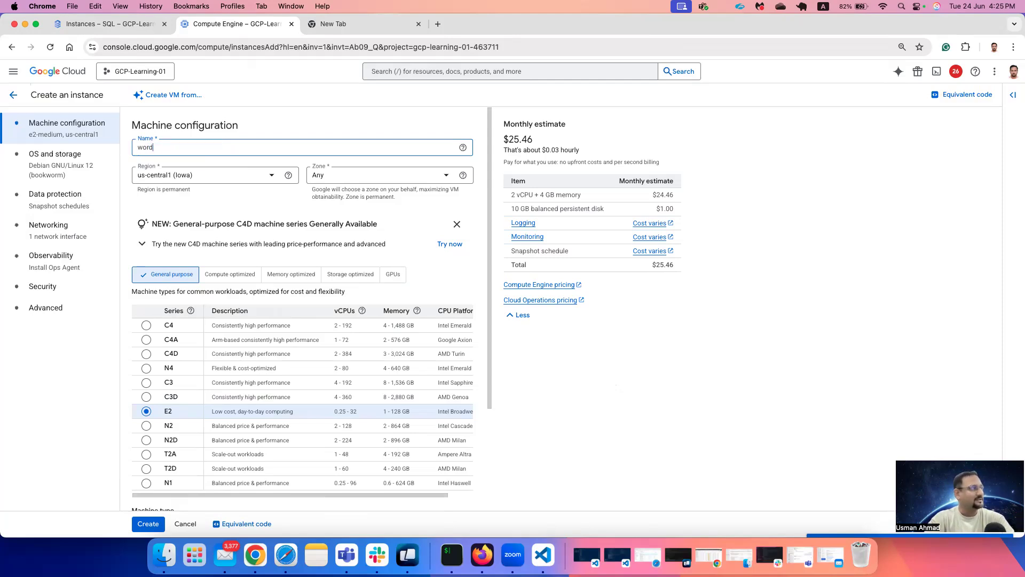
pyautogui.press('BackSpace')
pyautogui.write('vm')
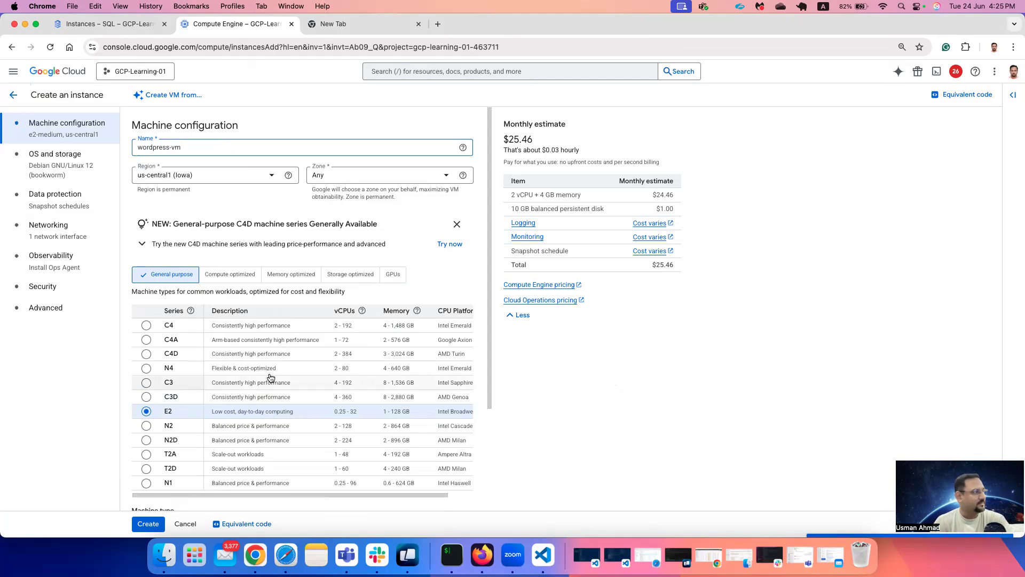
# Step: Set the E2 instance's preset machine type to e2-small
pyautogui.scroll(-3, 255, 444)
pyautogui.click(255, 448)
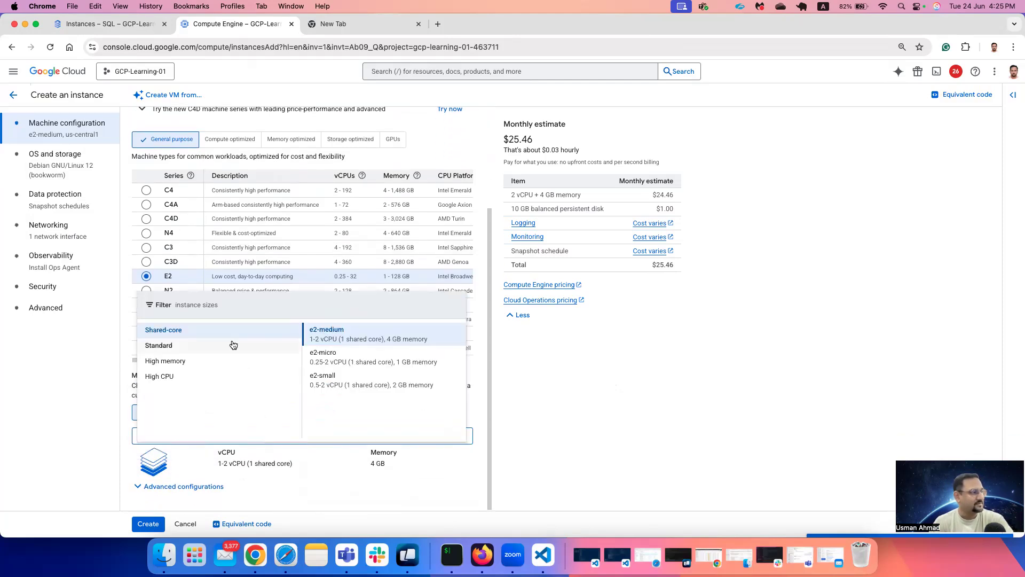
pyautogui.click(345, 379)
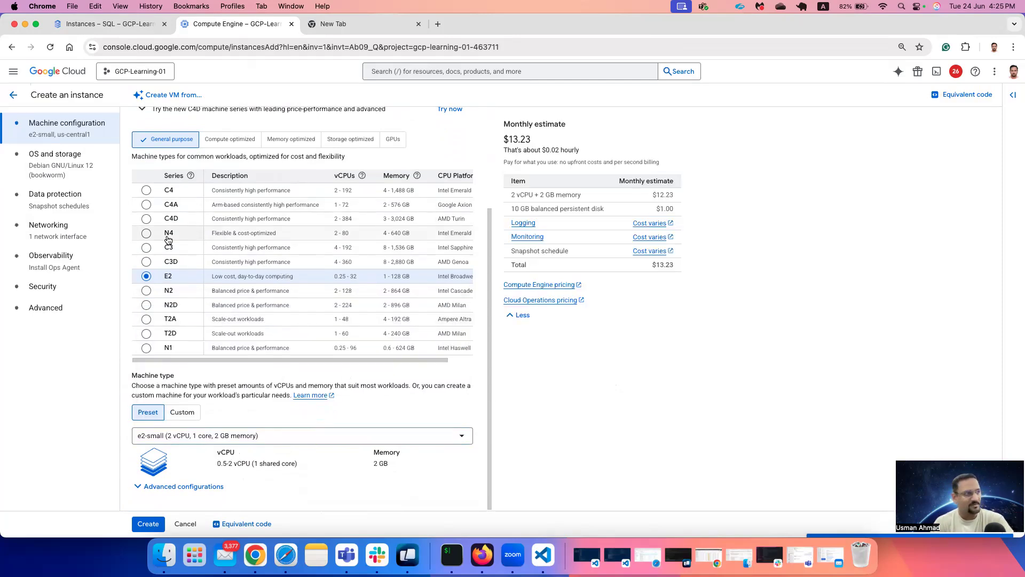
# Step: Change the boot disk's public image operating system to Container Optimized OS and apply the selection
pyautogui.click(79, 158)
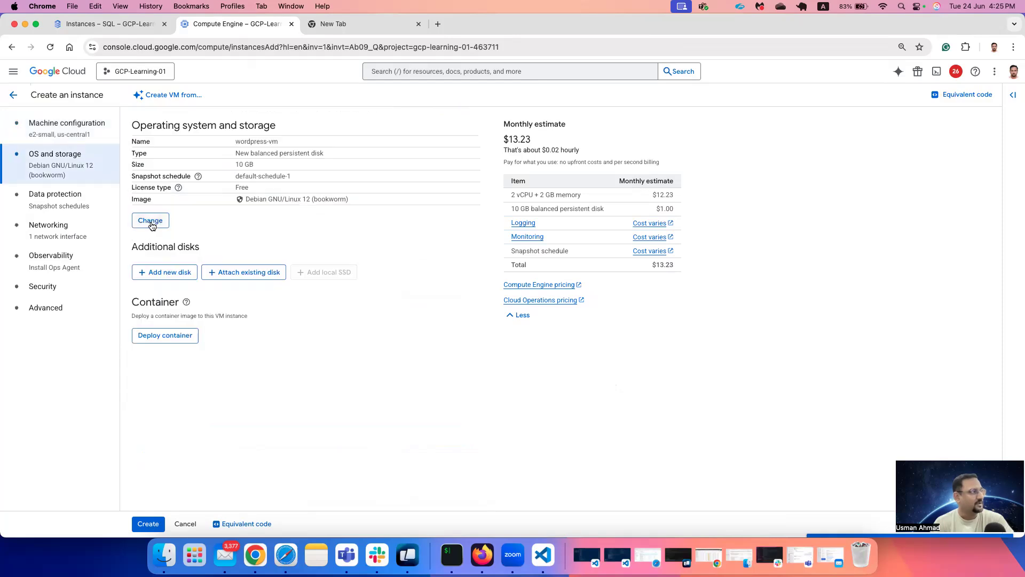
pyautogui.click(151, 221)
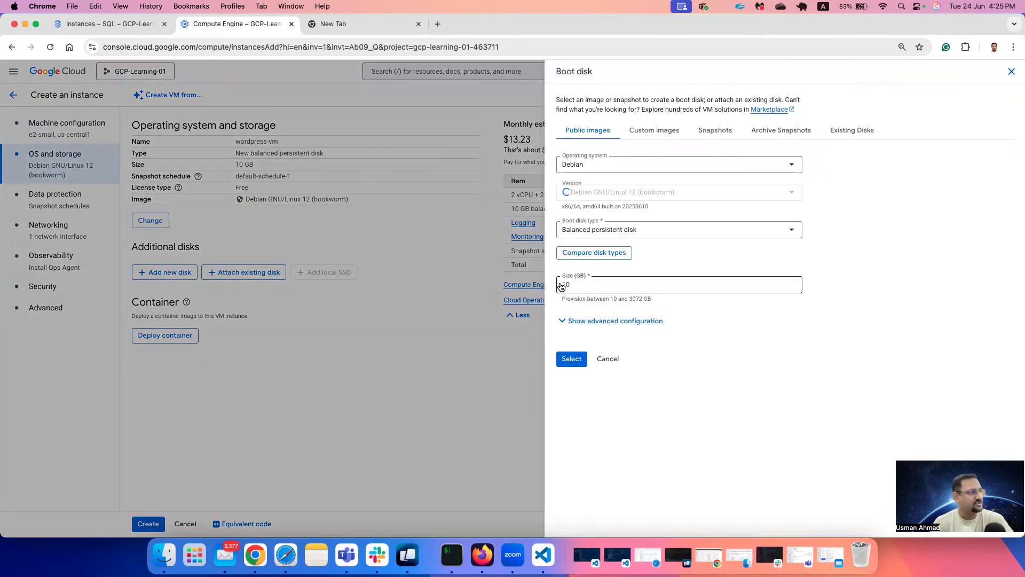
pyautogui.click(629, 166)
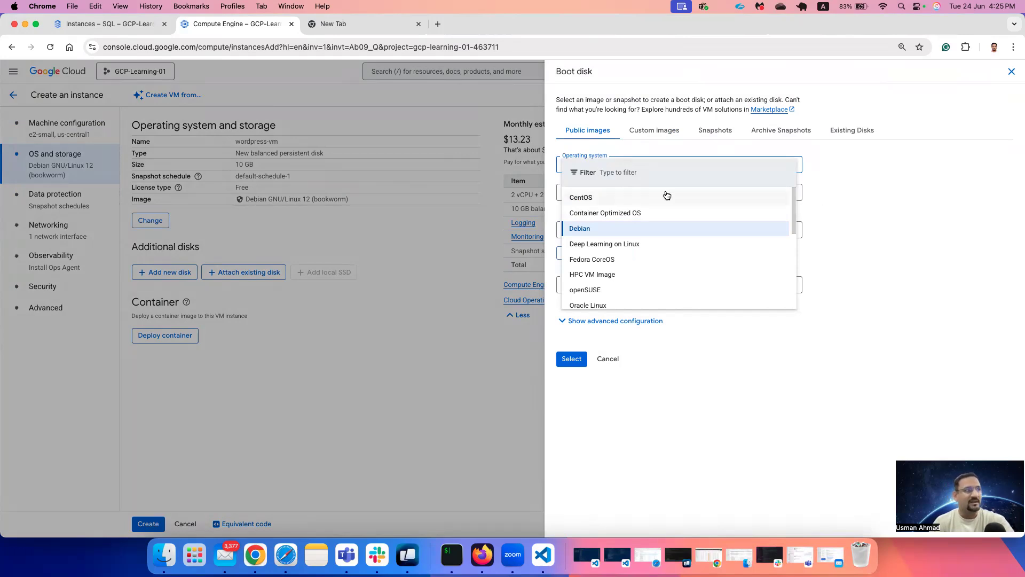
pyautogui.click(634, 214)
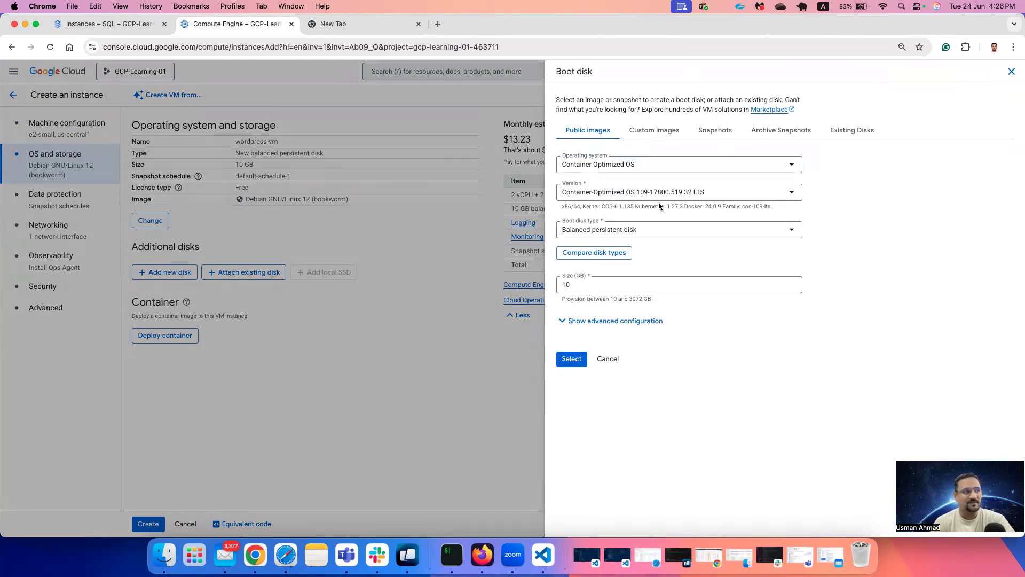
pyautogui.click(571, 363)
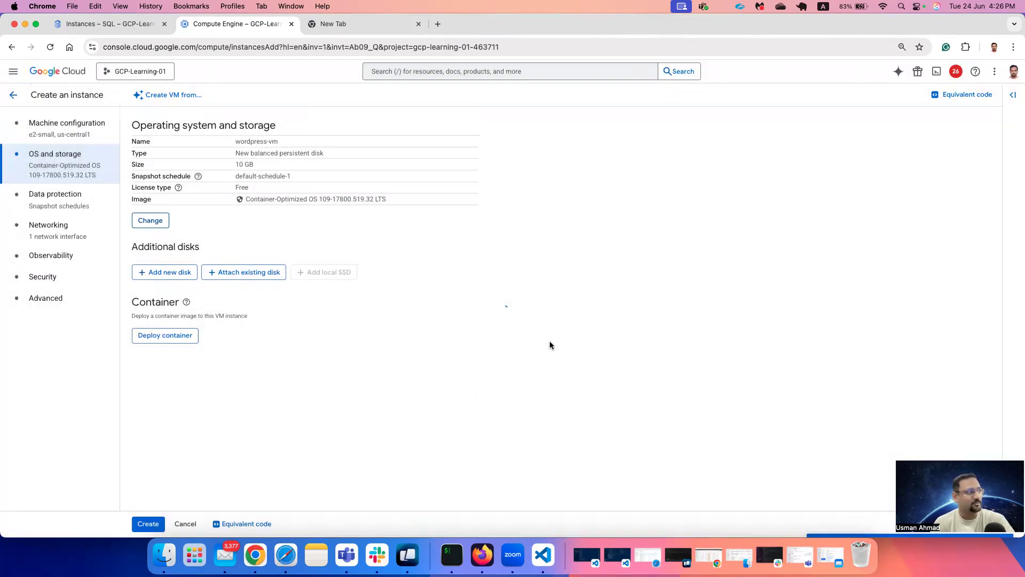
# Step: In the VM's networking settings, add the network tags allow-http and allow-ssh and remove the http-server tag
pyautogui.click(53, 205)
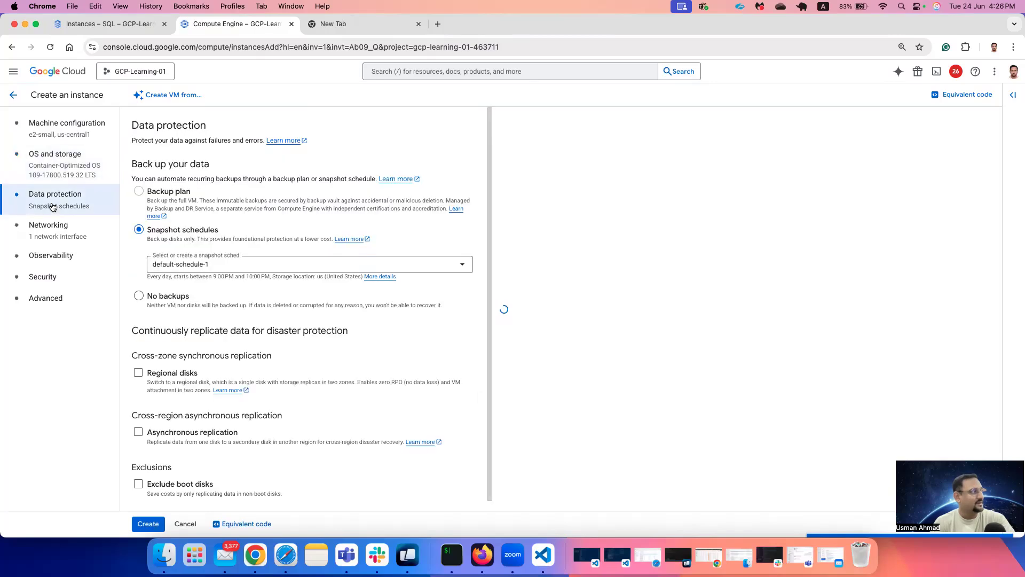
pyautogui.click(67, 232)
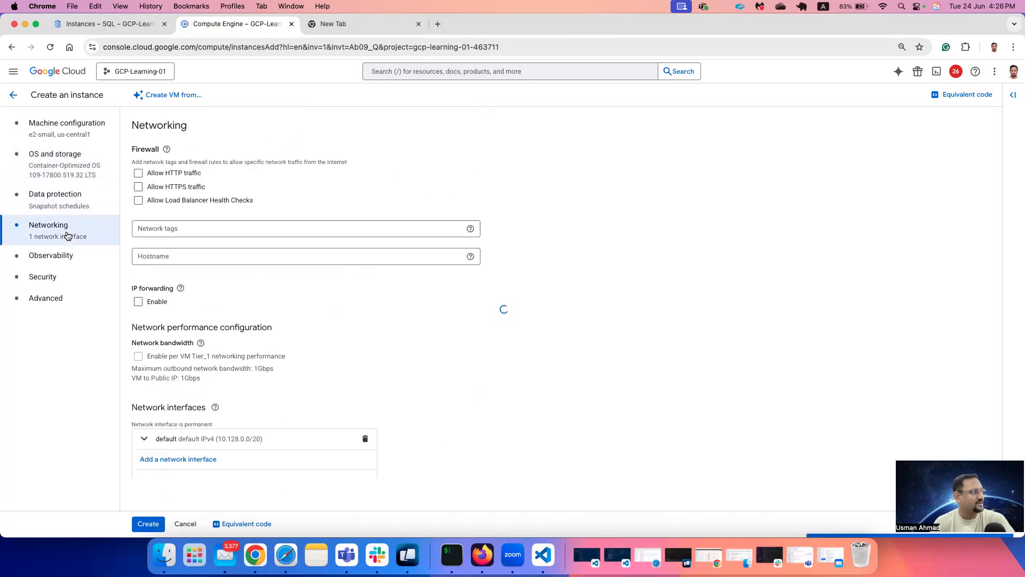
pyautogui.click(176, 174)
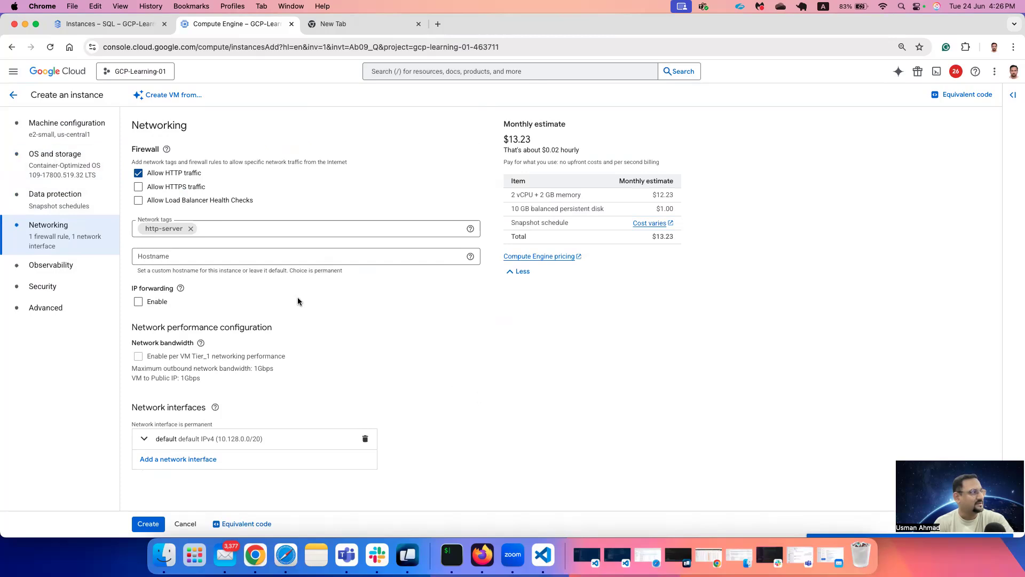
pyautogui.click(243, 231)
pyautogui.write('allow-http')
pyautogui.press('Return')
pyautogui.write('allow-ssh')
pyautogui.press('Return')
pyautogui.click(191, 229)
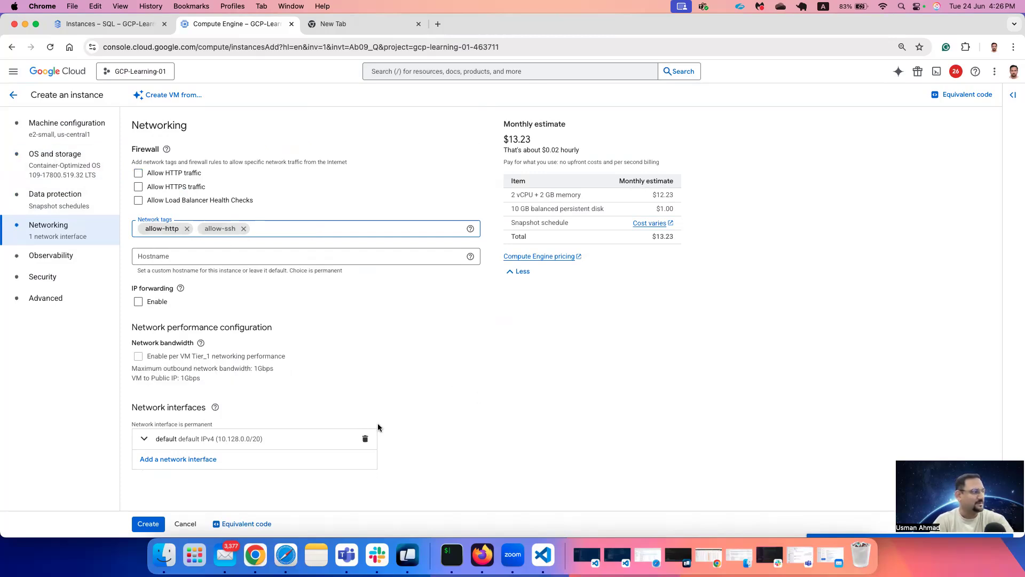
# Step: Set the VM's network interface to the custom-vpc network with the frontend-subnet subnetwork
pyautogui.click(344, 431)
pyautogui.scroll(-5, 231, 288)
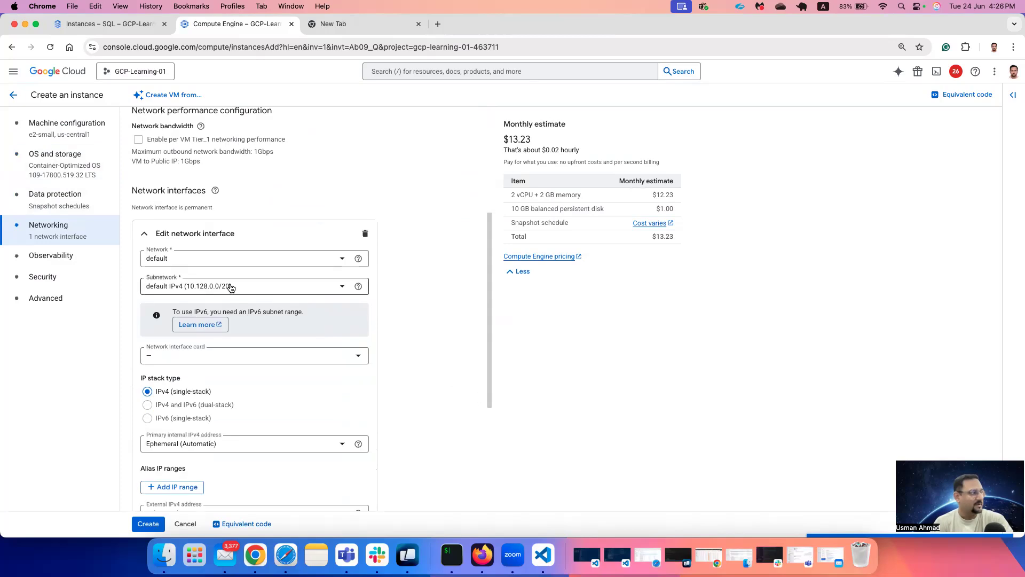
pyautogui.click(230, 259)
pyautogui.click(217, 292)
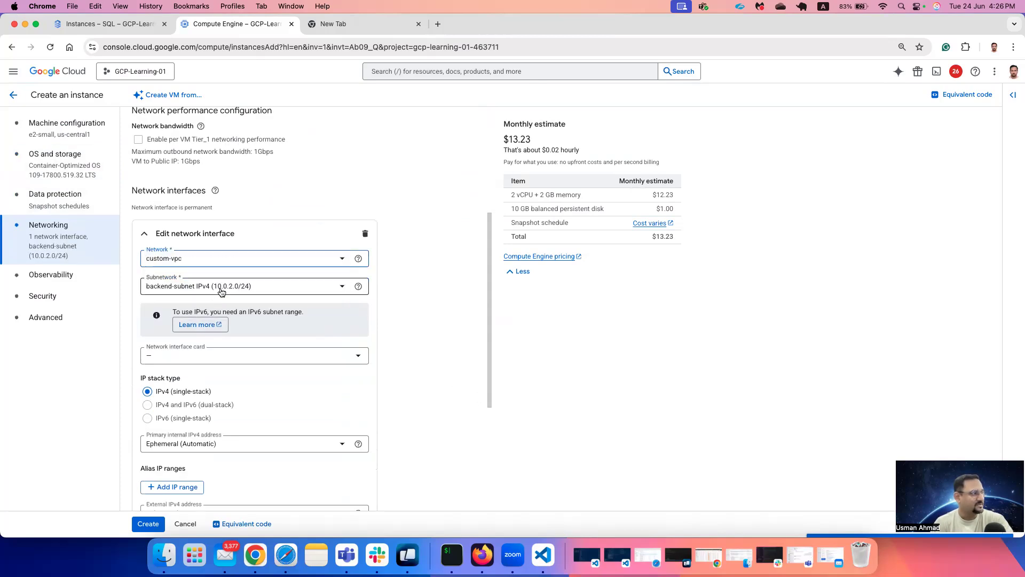
pyautogui.click(221, 288)
pyautogui.click(208, 350)
pyautogui.scroll(-2, 383, 394)
pyautogui.scroll(-3, 383, 394)
pyautogui.click(354, 450)
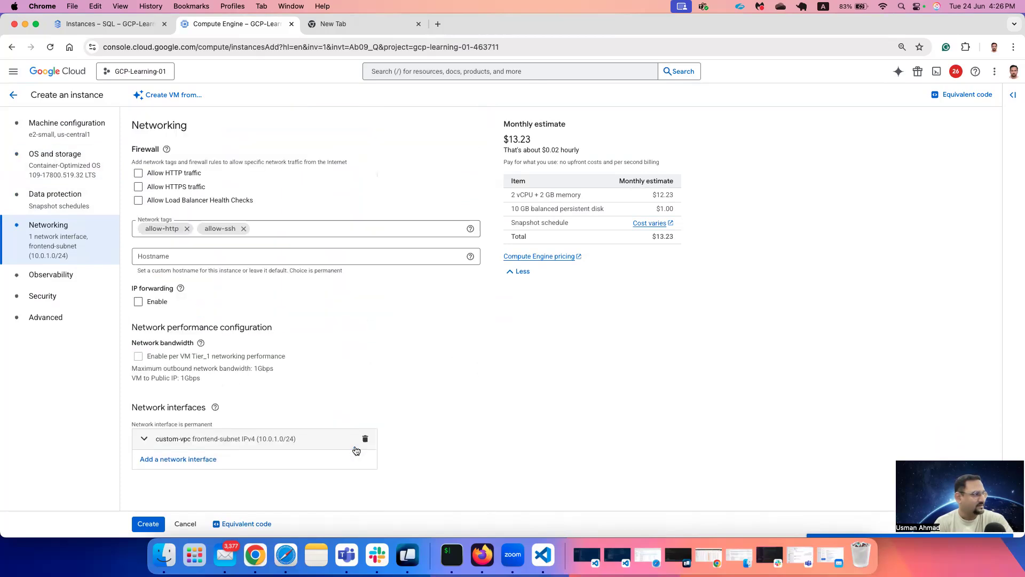
# Step: Create the configured VM, open the wordpress-vm details page and reload it
pyautogui.click(170, 525)
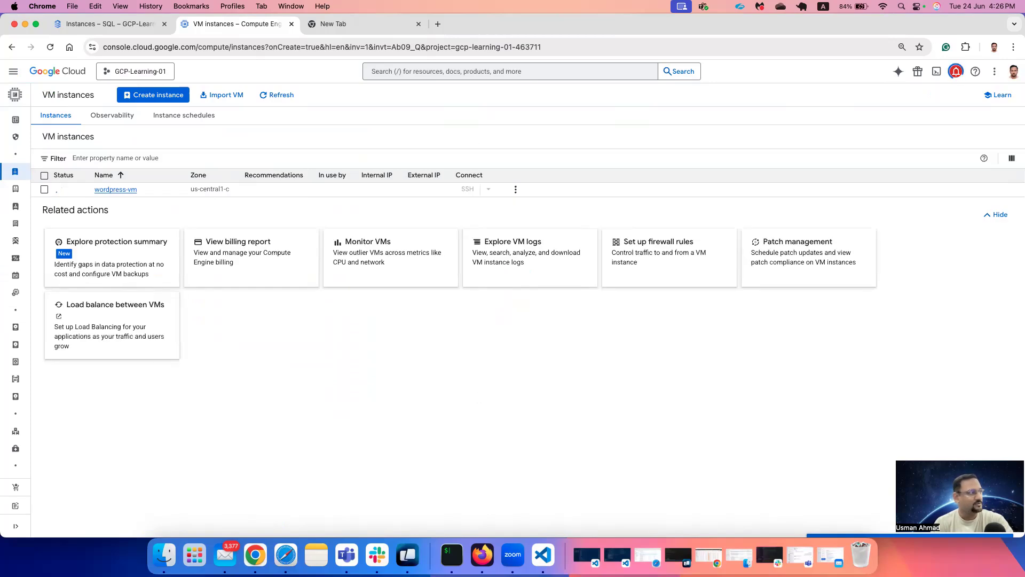
pyautogui.click(116, 190)
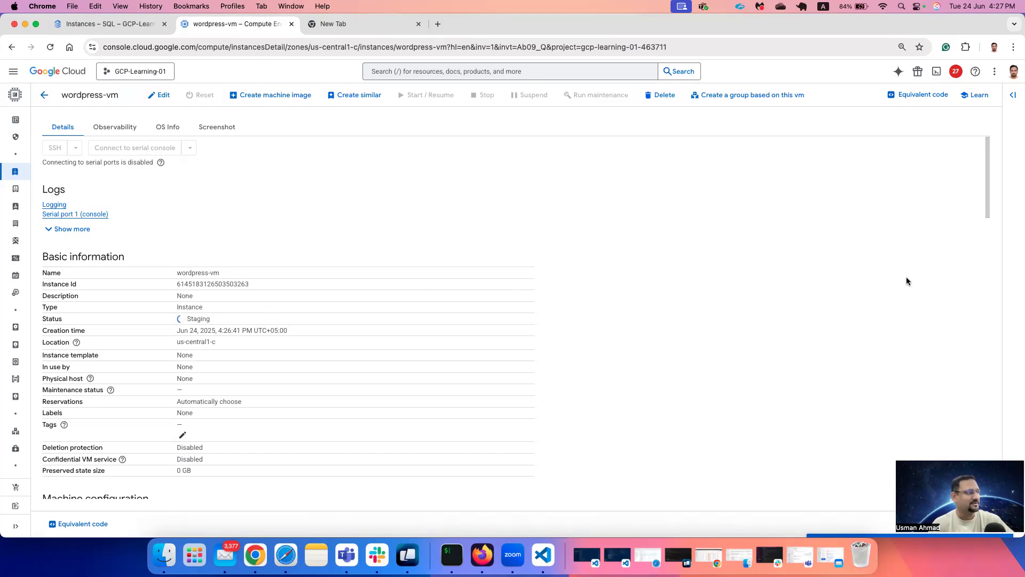
pyautogui.click(44, 48)
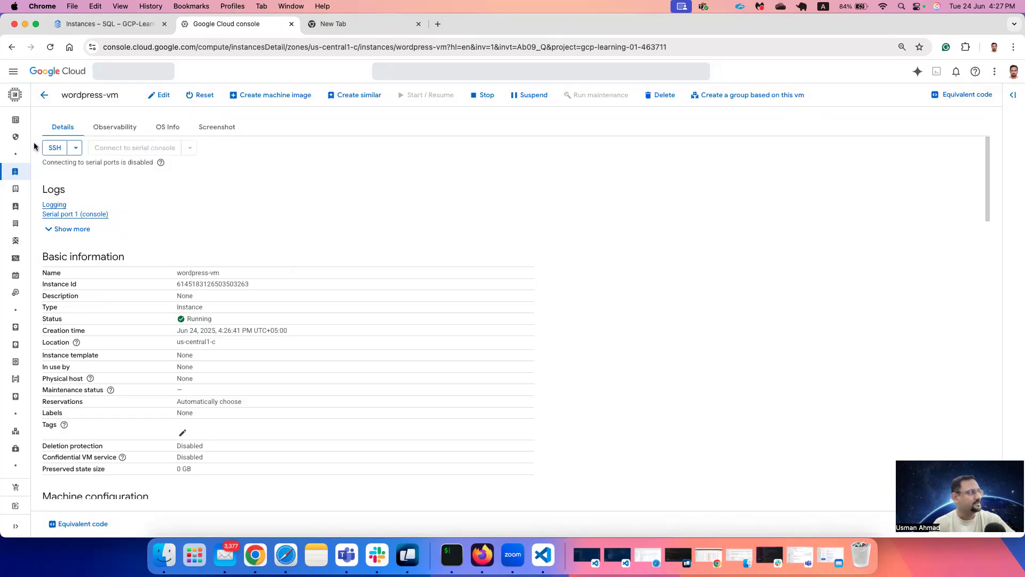
# Step: Connect to wordpress-vm through SSH-in-browser and authorize the connection
pyautogui.click(54, 147)
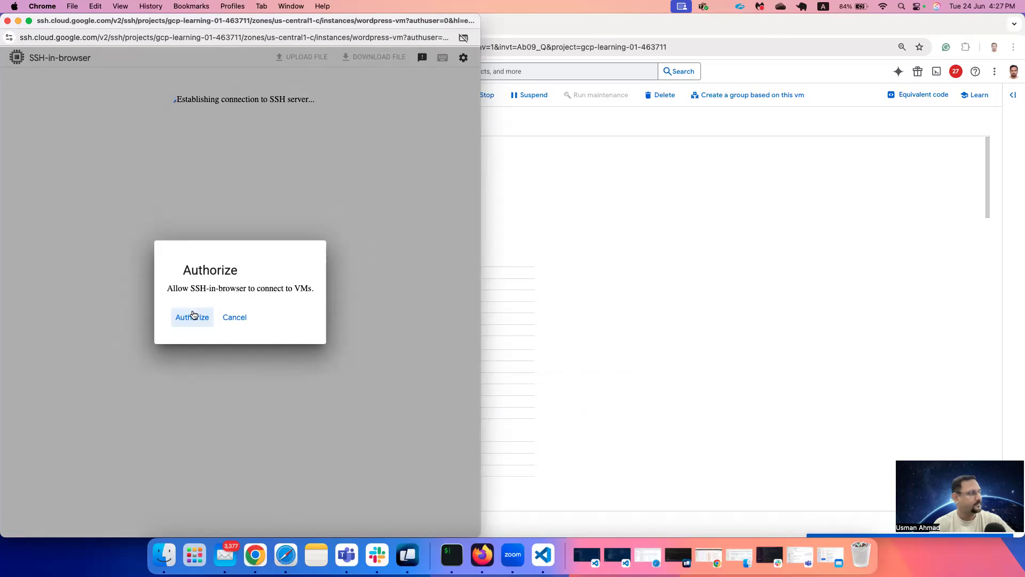
pyautogui.click(193, 316)
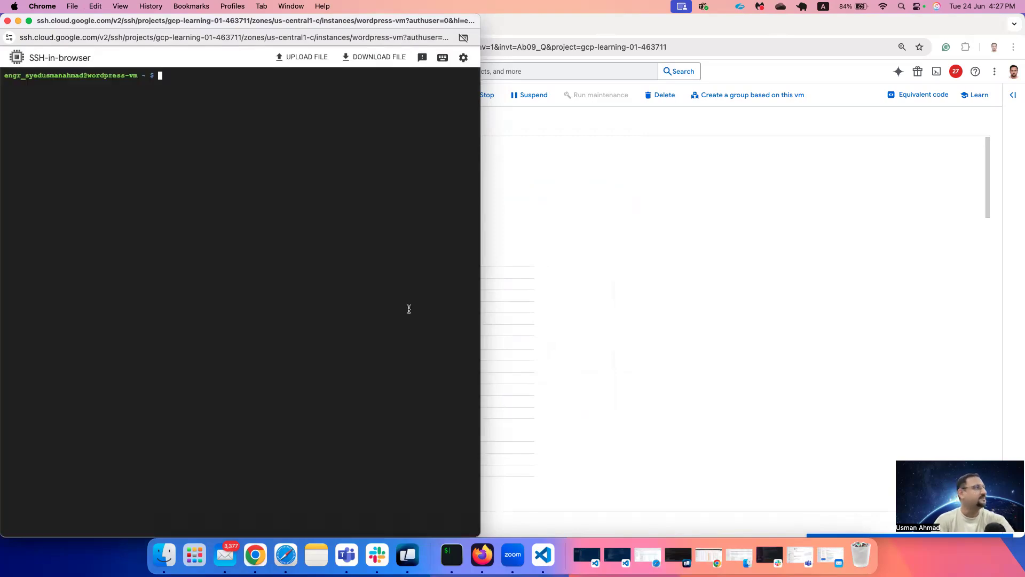
pyautogui.press('Return')
pyautogui.press('Return')
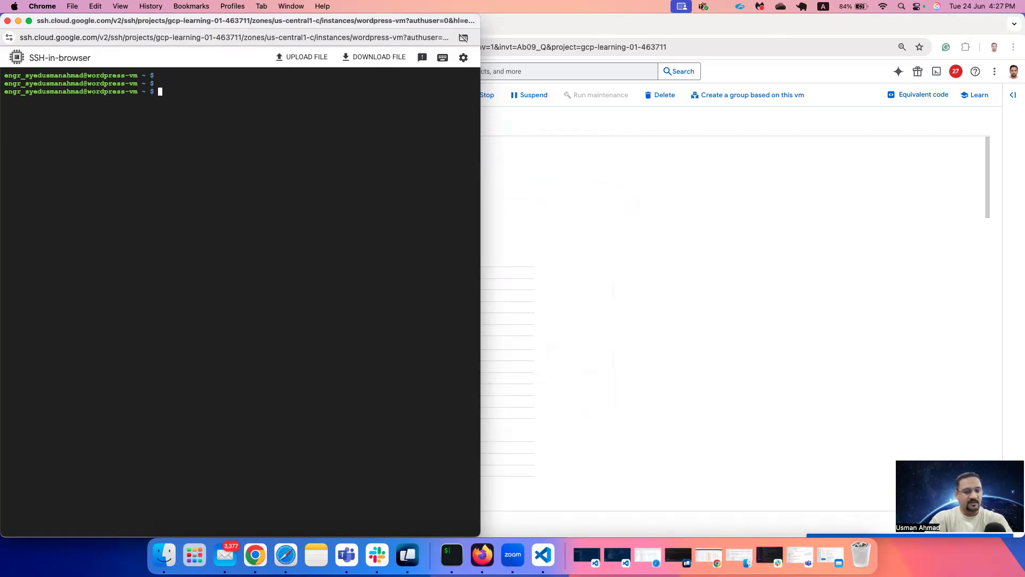
# Step: Run docker without arguments in the VM's terminal to check that Docker is available
pyautogui.write('docker')
pyautogui.press('Return')
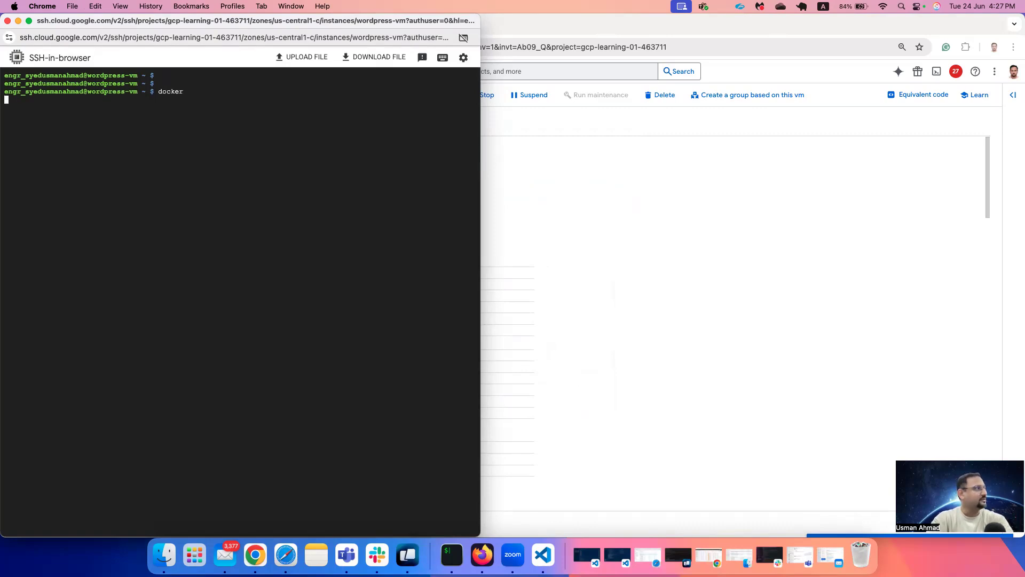
pyautogui.press('Return')
pyautogui.press('Return')
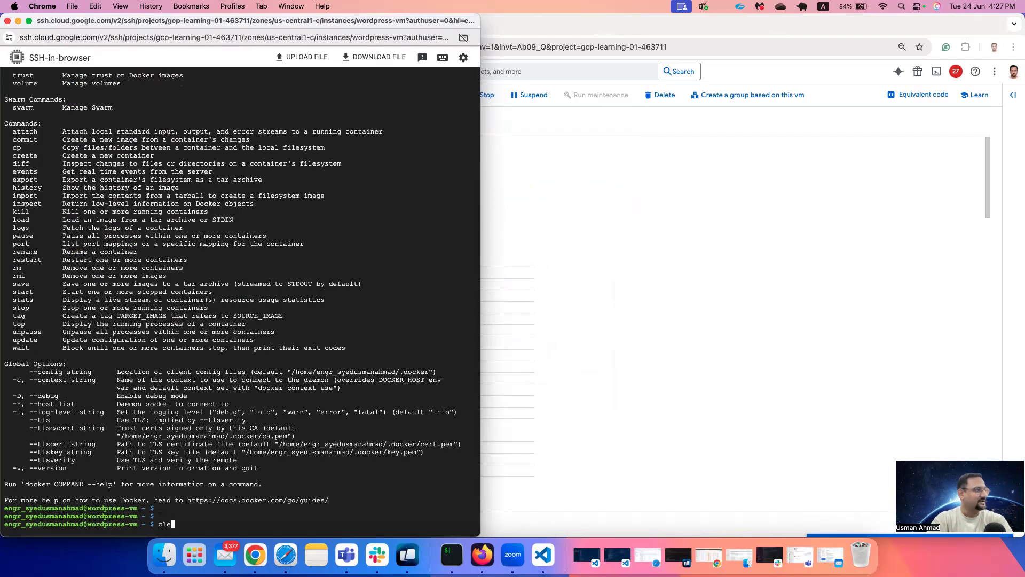
# Step: Clear the VM's terminal and run docker ps to list the running containers
pyautogui.hotkey('ctrl', 'l')
pyautogui.press('Return')
pyautogui.press('Return')
pyautogui.write('docker ps')
pyautogui.press('Return')
pyautogui.press('Return')
pyautogui.press('Return')
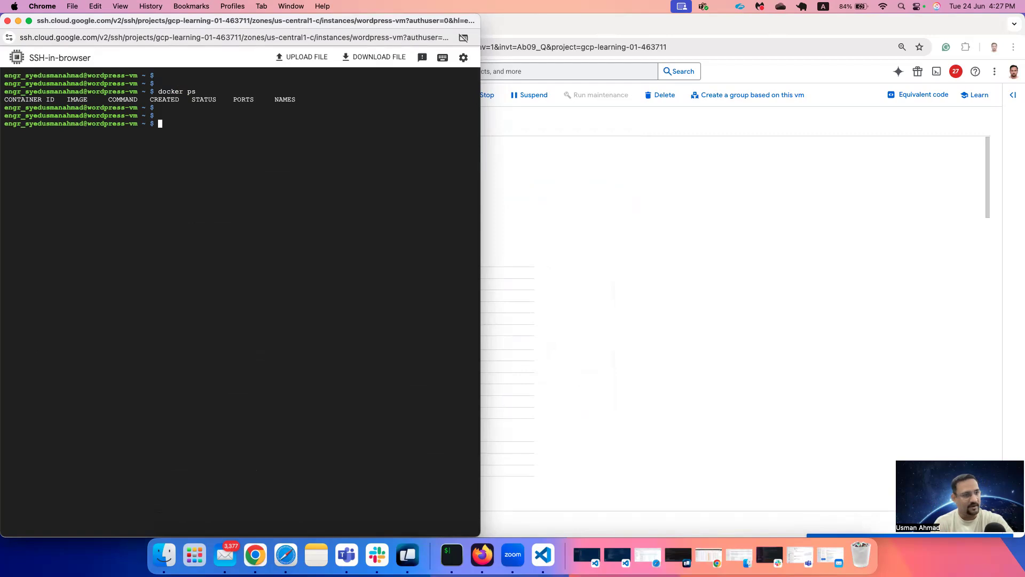
# Step: Leave the SSH window and open the Docker Hub website in the empty browser tab
pyautogui.click(780, 257)
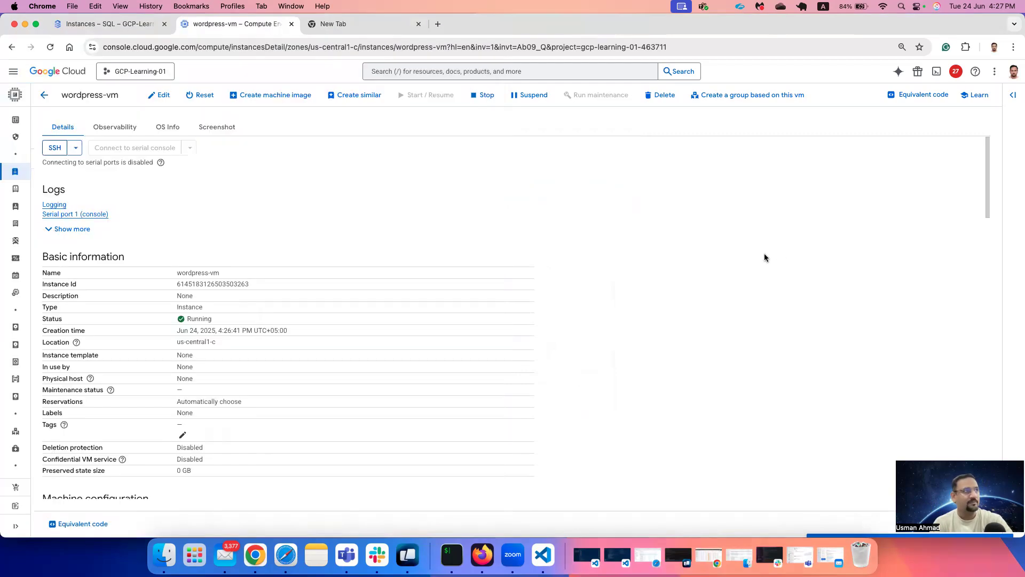
pyautogui.click(404, 26)
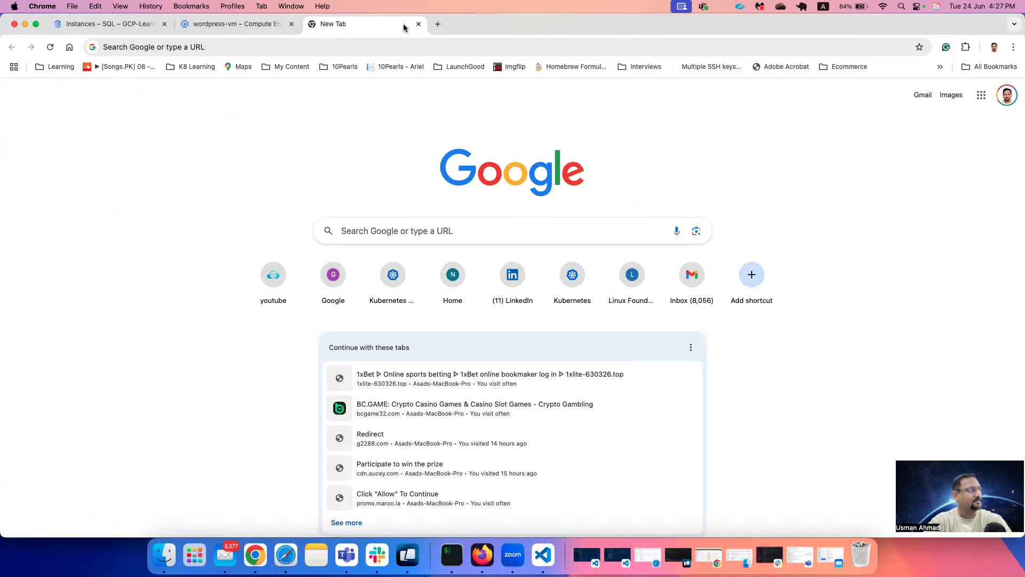
pyautogui.write('docer')
pyautogui.press('BackSpace')
pyautogui.press('BackSpace')
pyautogui.write('kerhub.com')
pyautogui.press('Return')
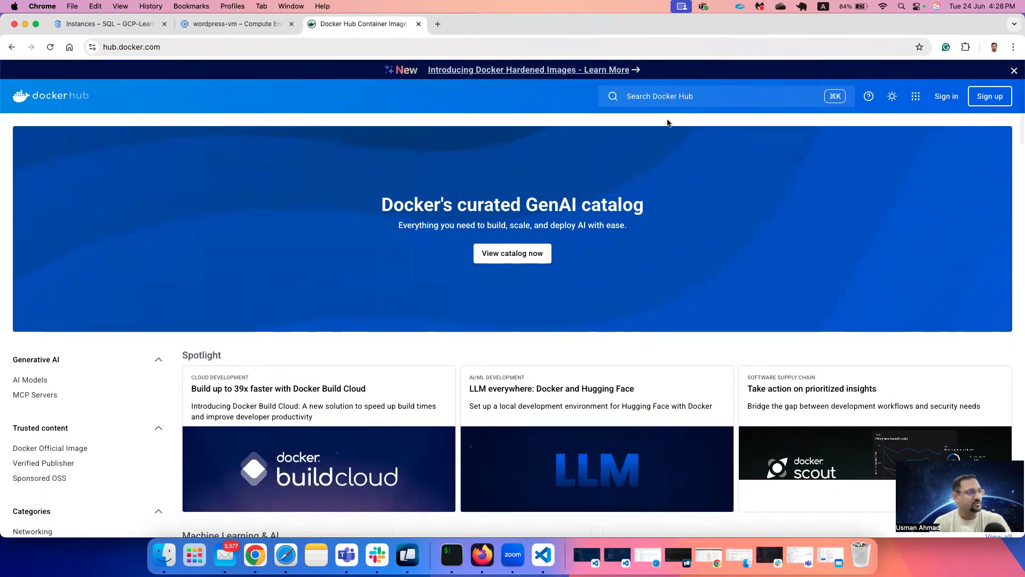
# Step: Search Docker Hub for wordpress and open the official wordpress image page
pyautogui.click(668, 96)
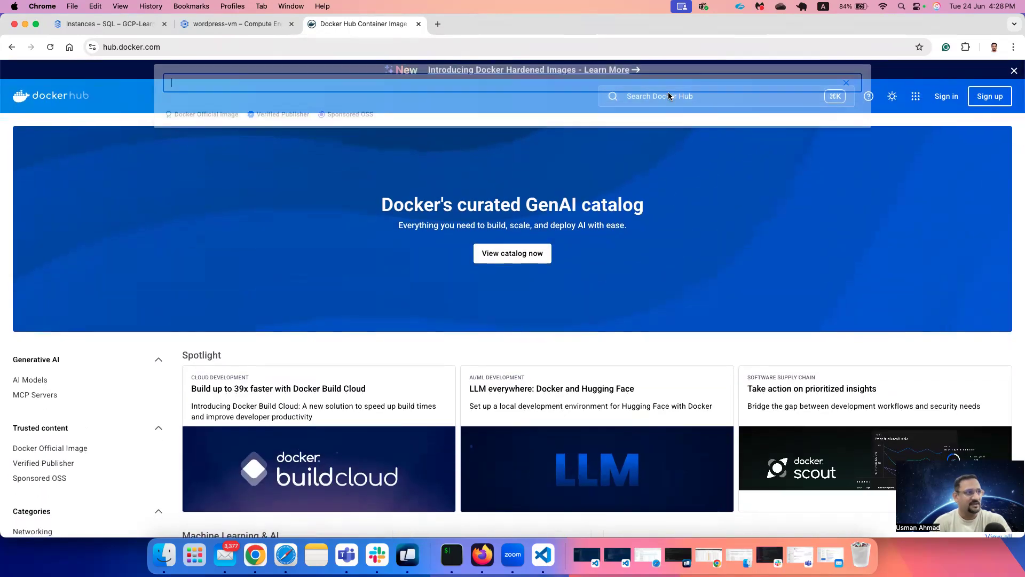
pyautogui.write('door')
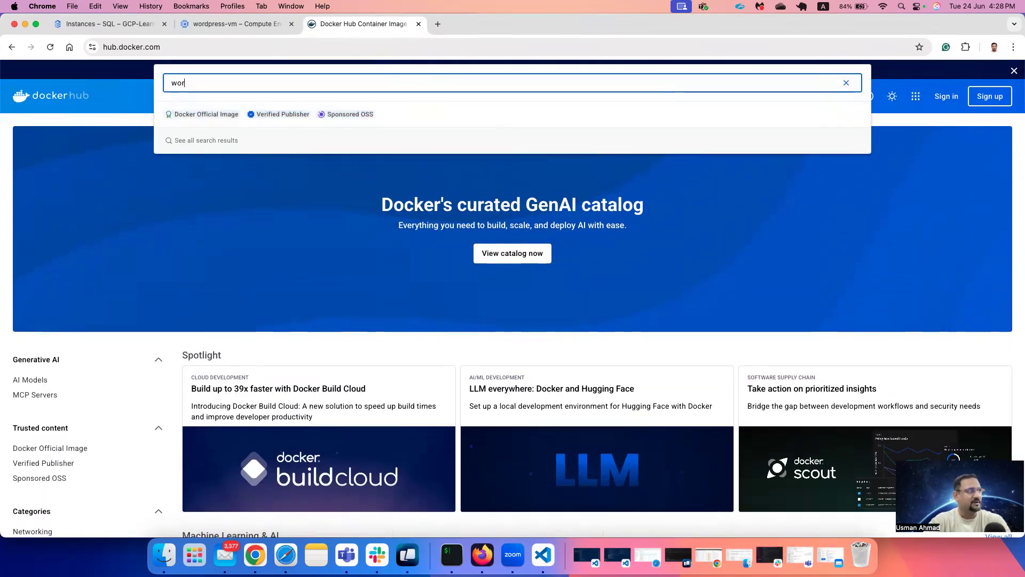
pyautogui.write('dpress')
pyautogui.press('Return')
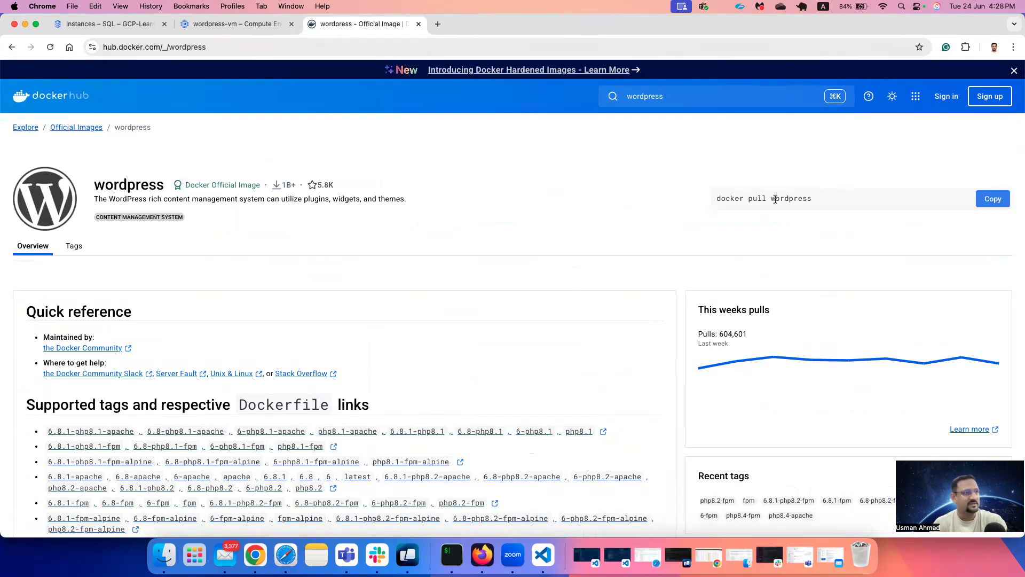
# Step: Look over the supported tags on the wordpress image page and return to the Cloud SQL instances list
pyautogui.scroll(-5, 543, 341)
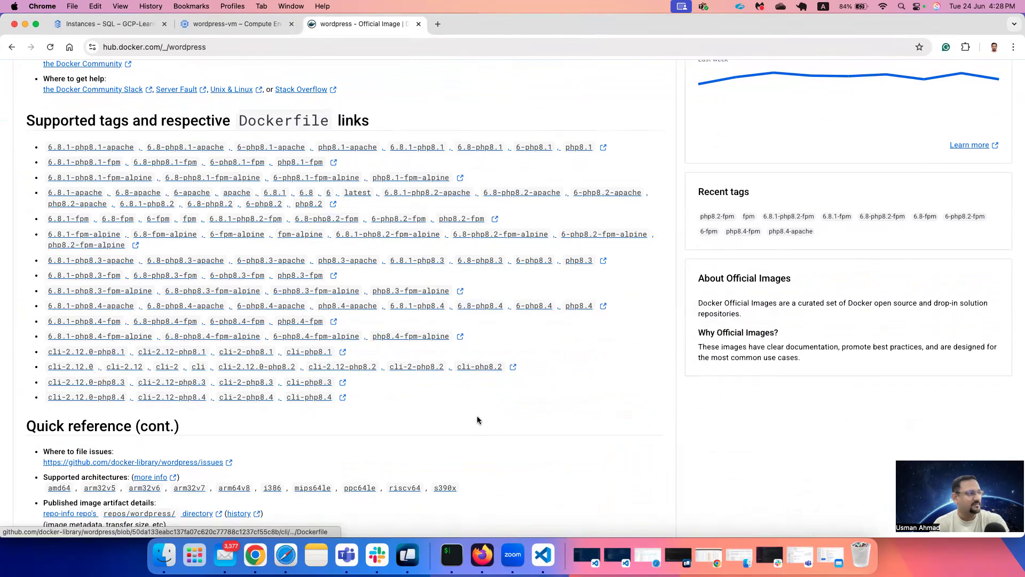
pyautogui.scroll(5, 504, 425)
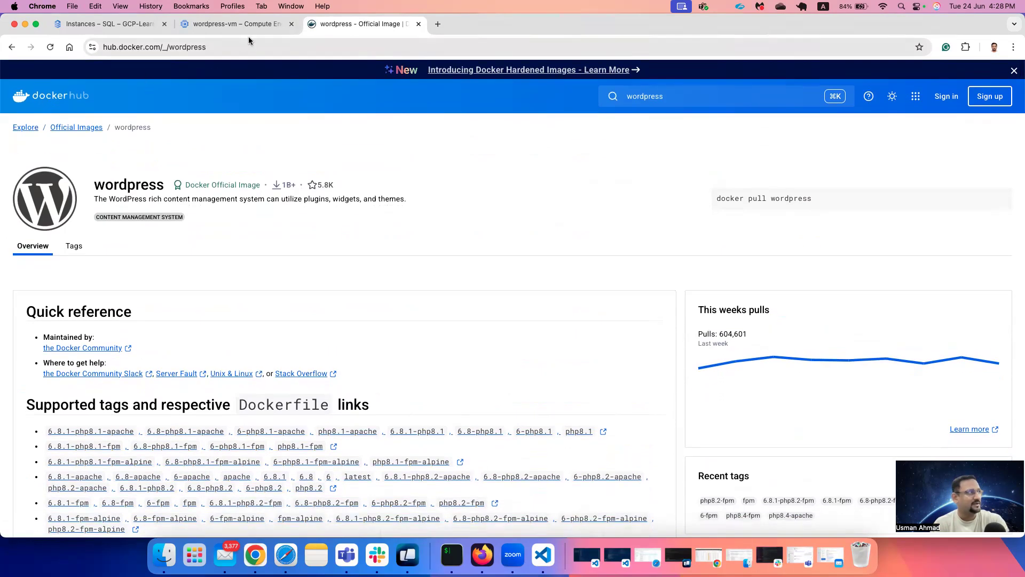
pyautogui.click(56, 30)
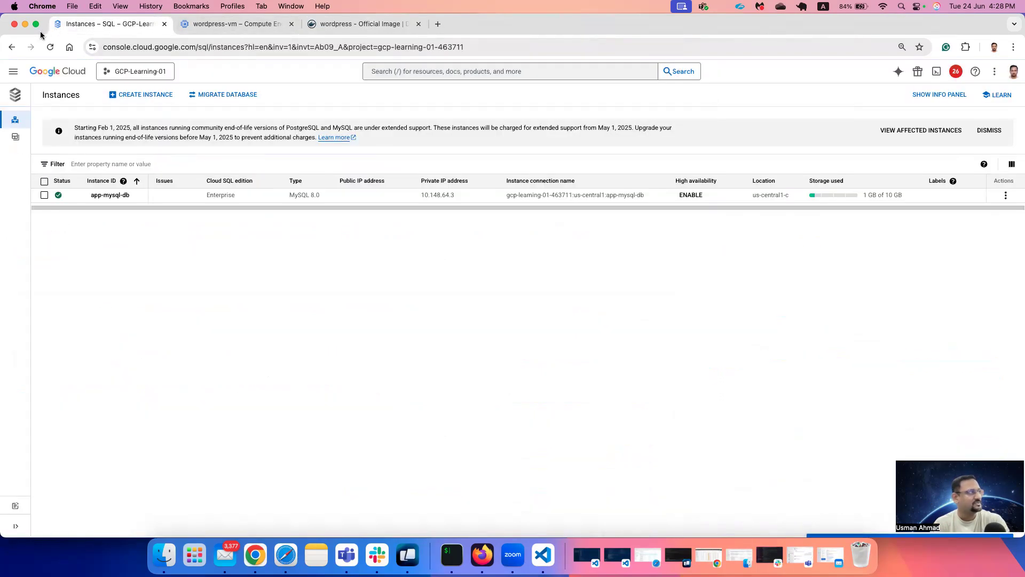
# Step: Bring the VM's SSH window back up, maximize it and enlarge its view to 150%
pyautogui.click(259, 555)
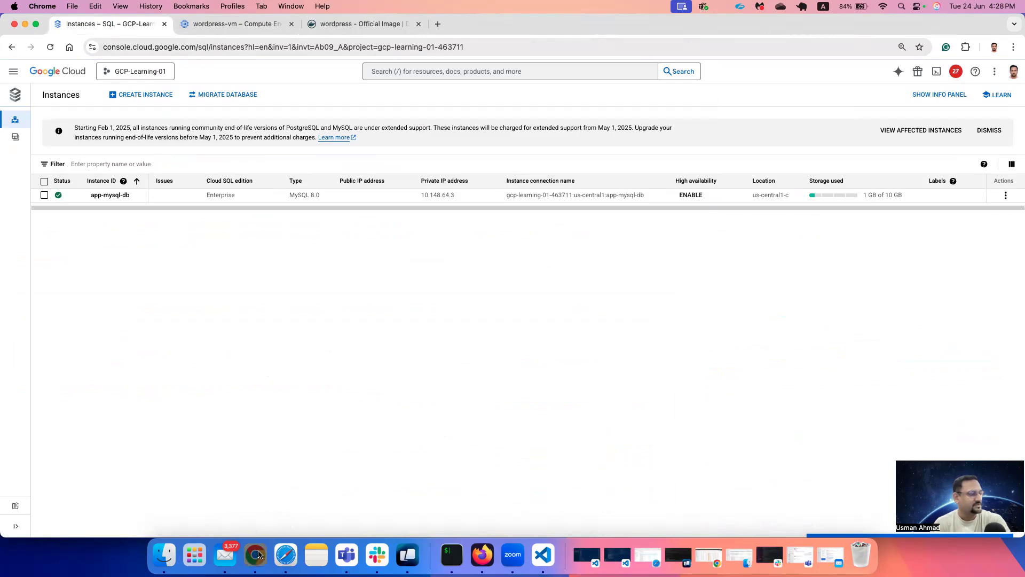
pyautogui.click(280, 353)
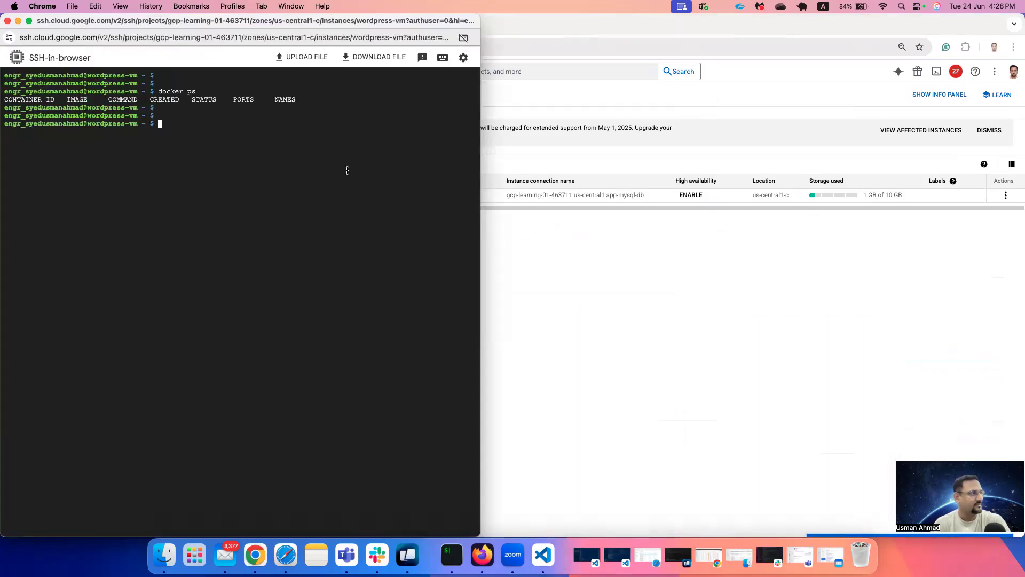
pyautogui.doubleClick(480, 89)
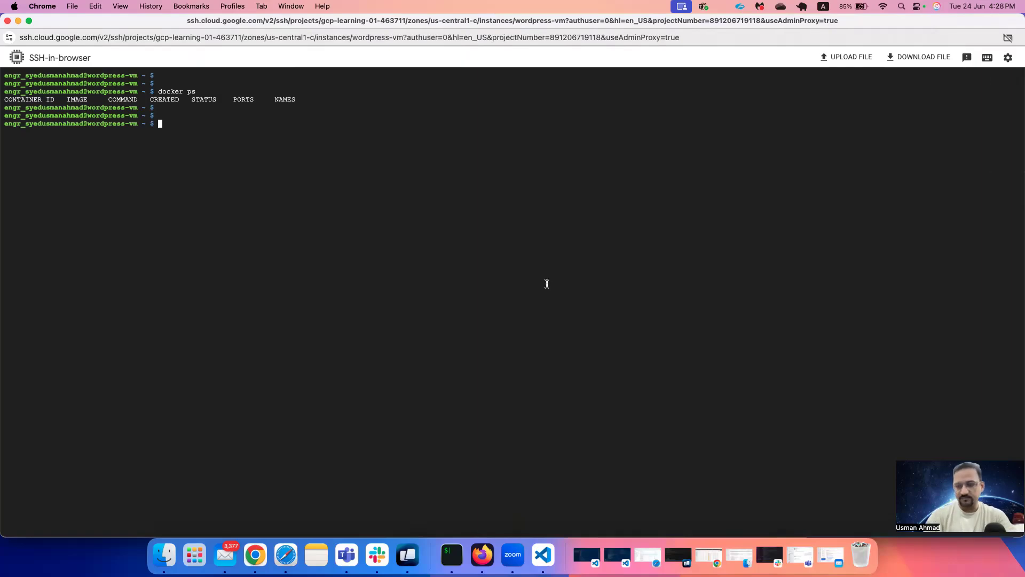
pyautogui.press('super+equal')
pyautogui.press('super+equal')
pyautogui.press('super+equal')
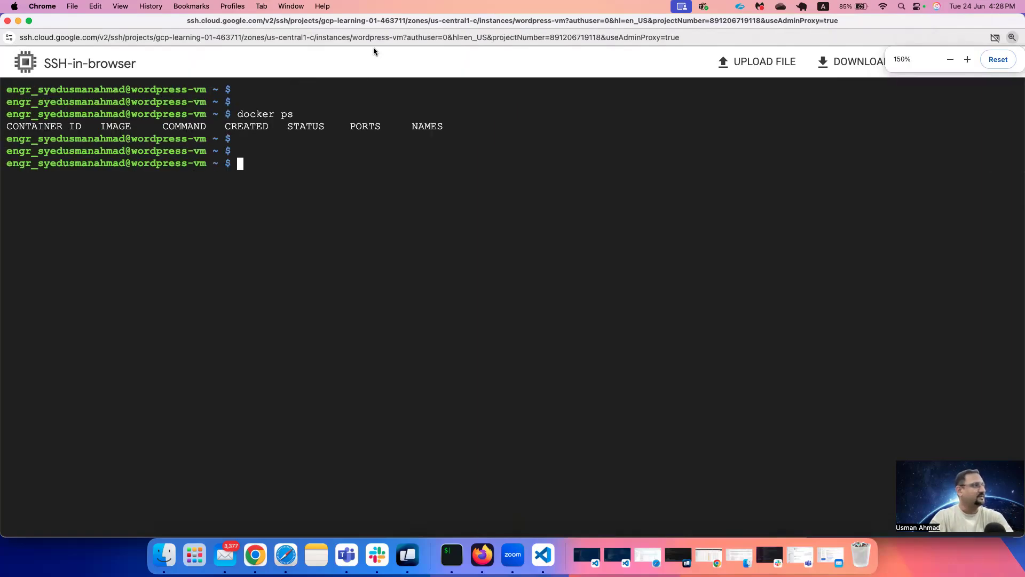
pyautogui.doubleClick(399, 24)
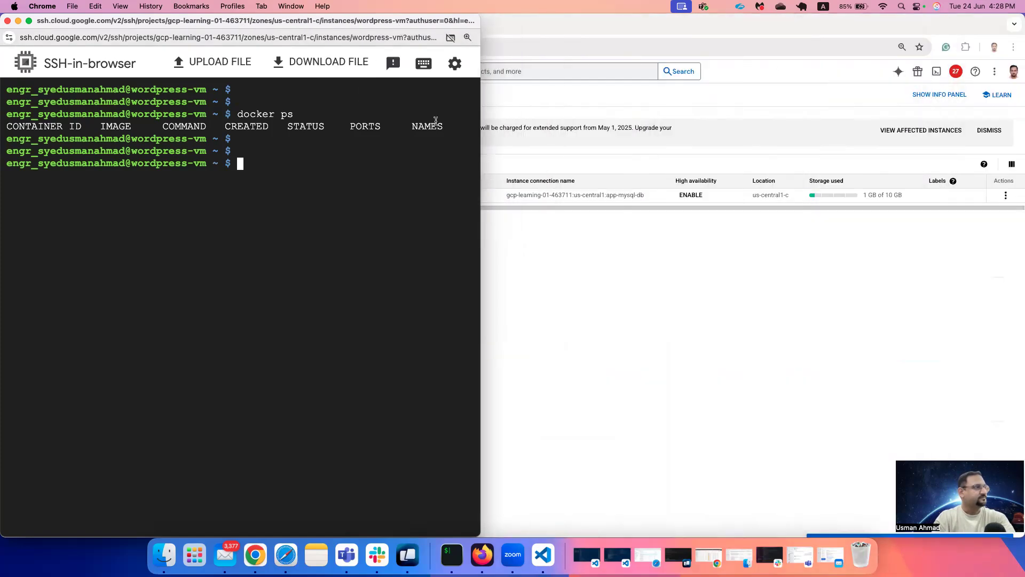
pyautogui.doubleClick(479, 101)
# Step: Start a docker run command with -d, --name wordpress and the environment variable WORDPRESS_DB_HOST=, leaving its value open
pyautogui.write('docker run ')
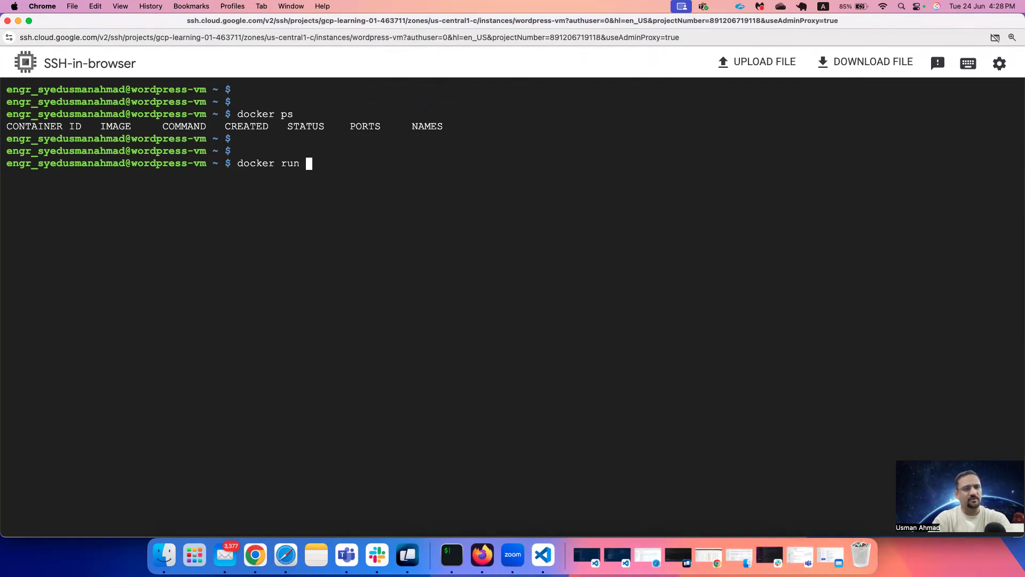
pyautogui.write('-d ')
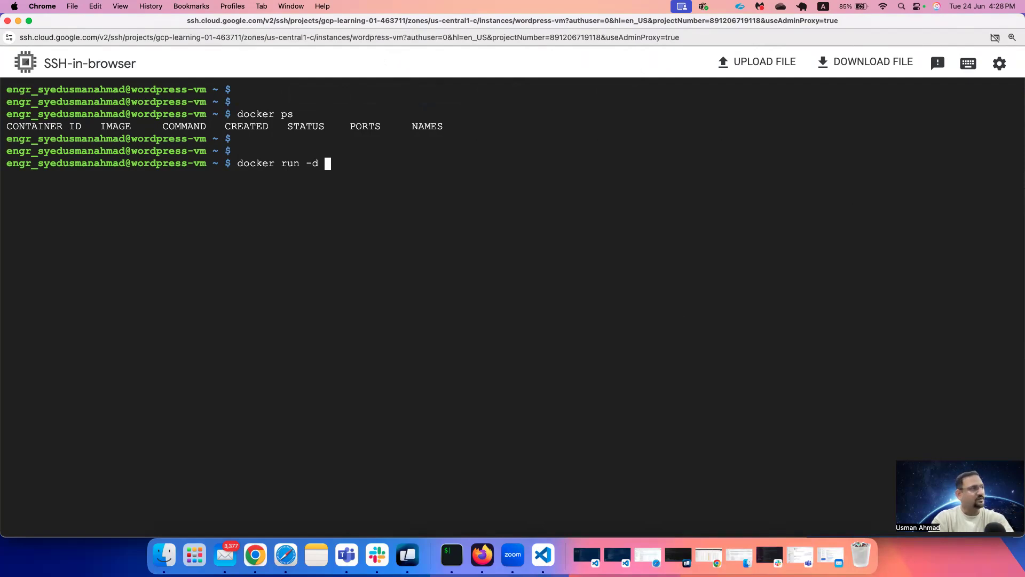
pyautogui.write('--nam')
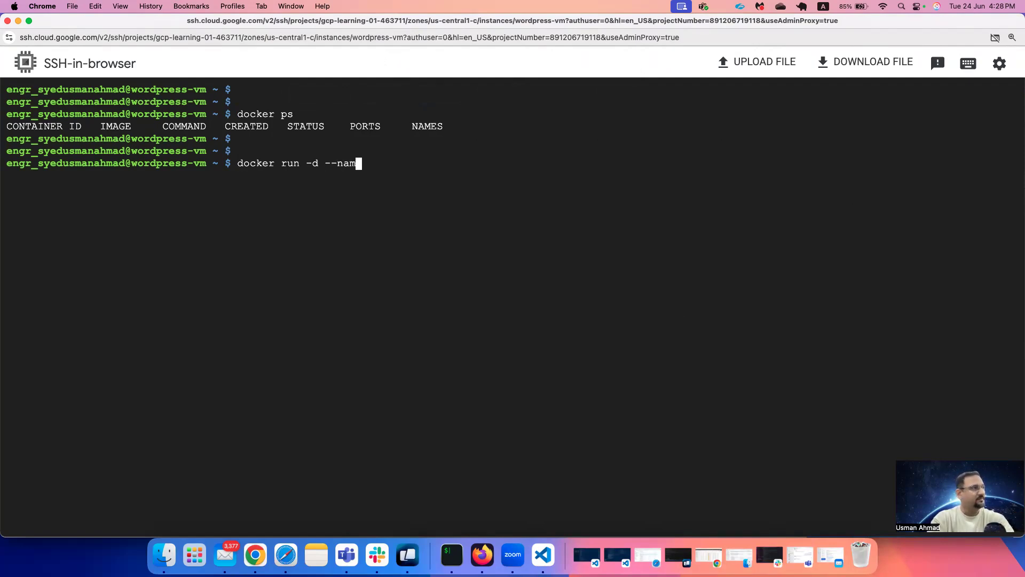
pyautogui.write('e wordpress')
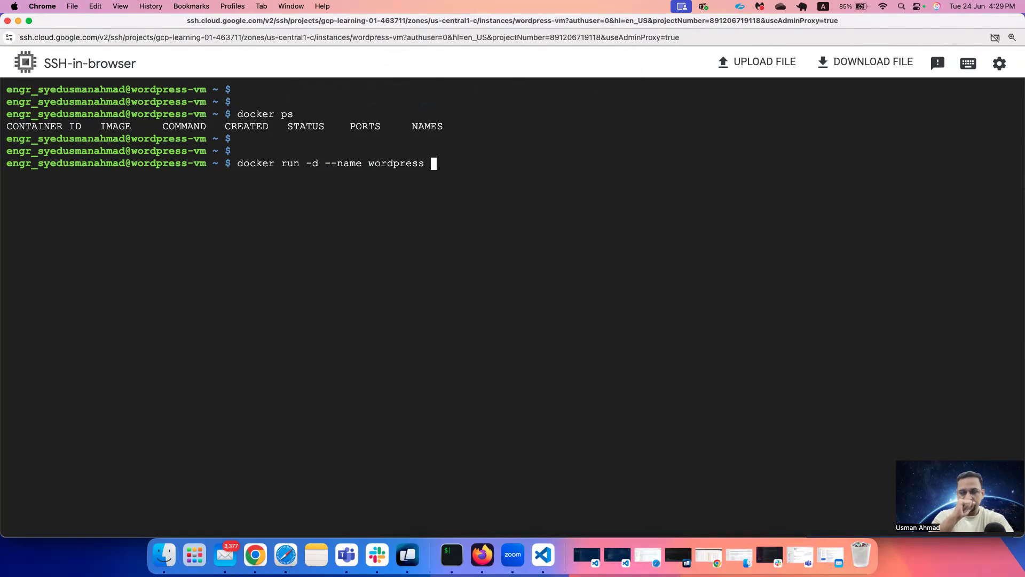
pyautogui.write('-e')
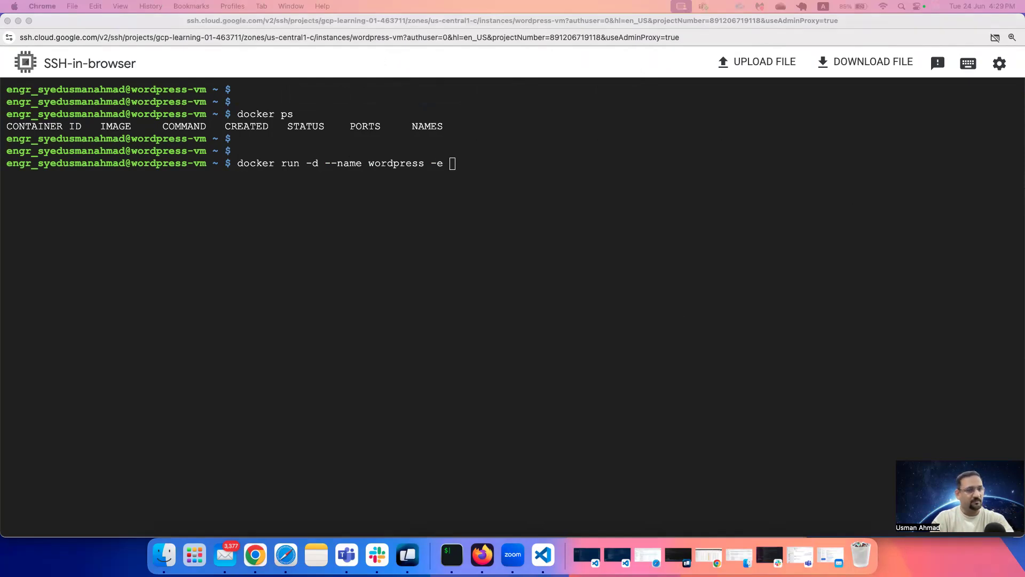
pyautogui.click(766, 278)
pyautogui.write('WORDPRESS_DB_HOST')
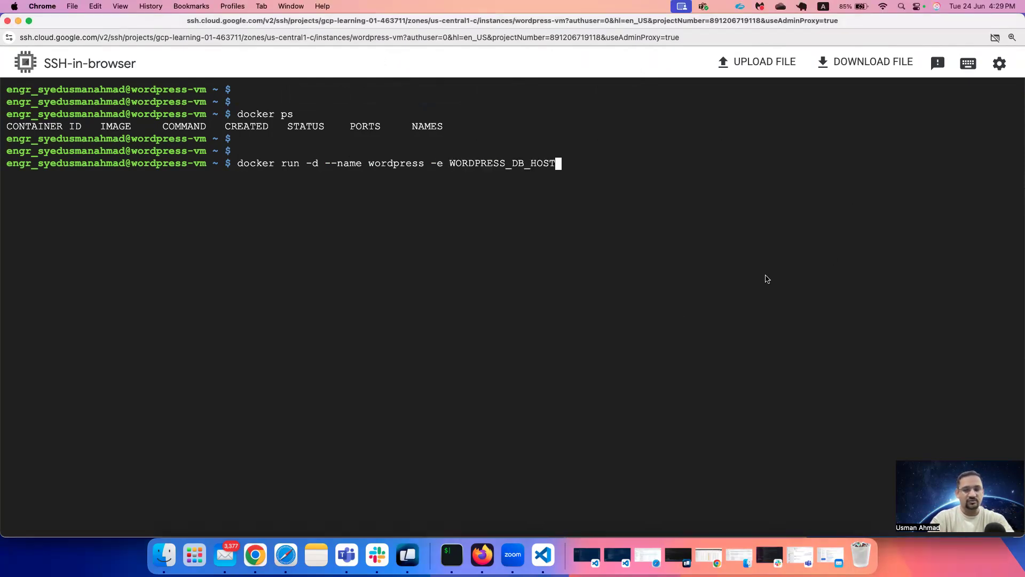
pyautogui.write('=')
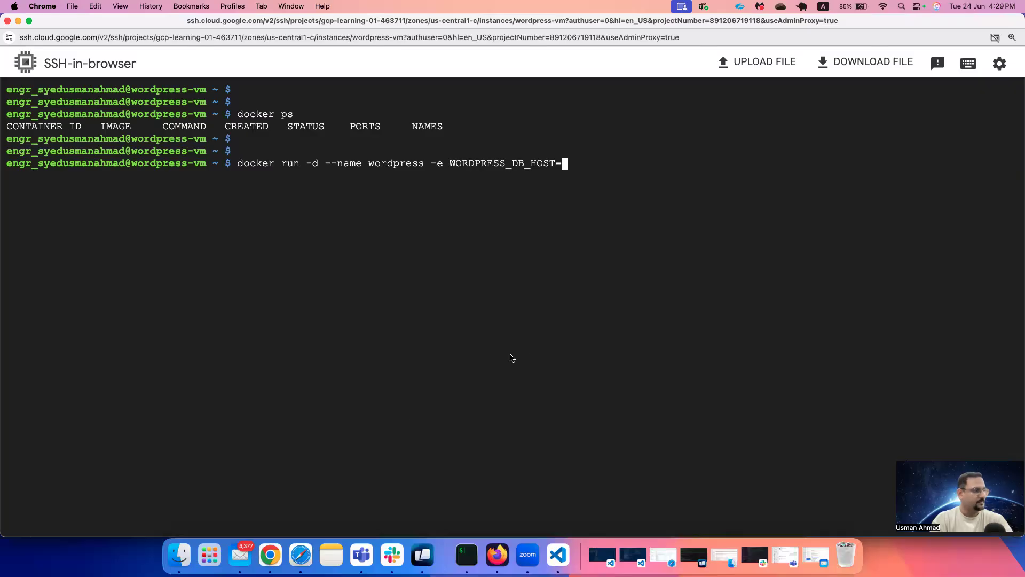
# Step: Copy the private IP address of app-mysql-db from Cloud SQL and enter 10.148.64.3 as the WORDPRESS_DB_HOST value
pyautogui.rightClick(270, 555)
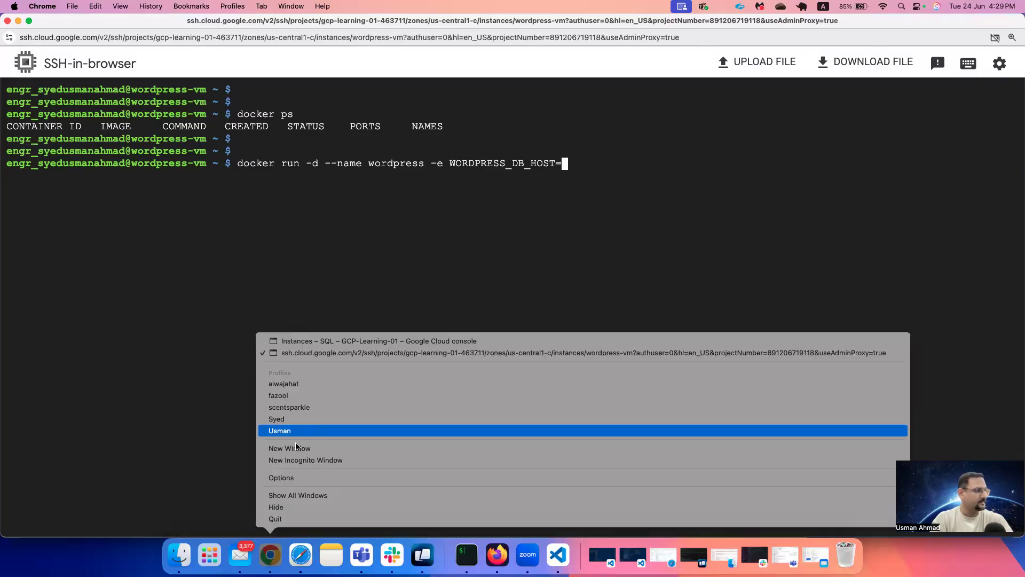
pyautogui.click(310, 341)
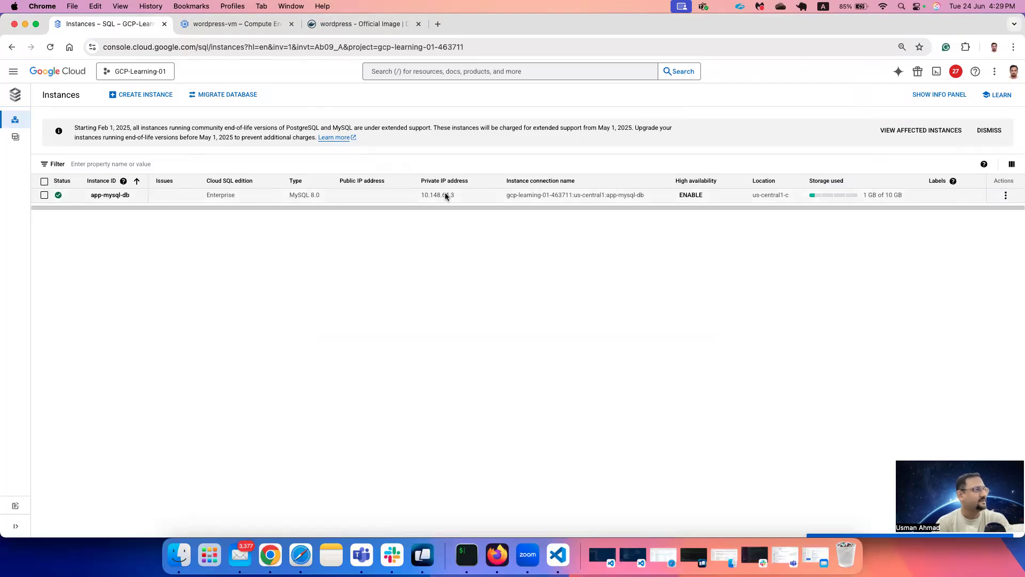
pyautogui.moveTo(418, 196); pyautogui.dragTo(455, 197)
pyautogui.press('super+c')
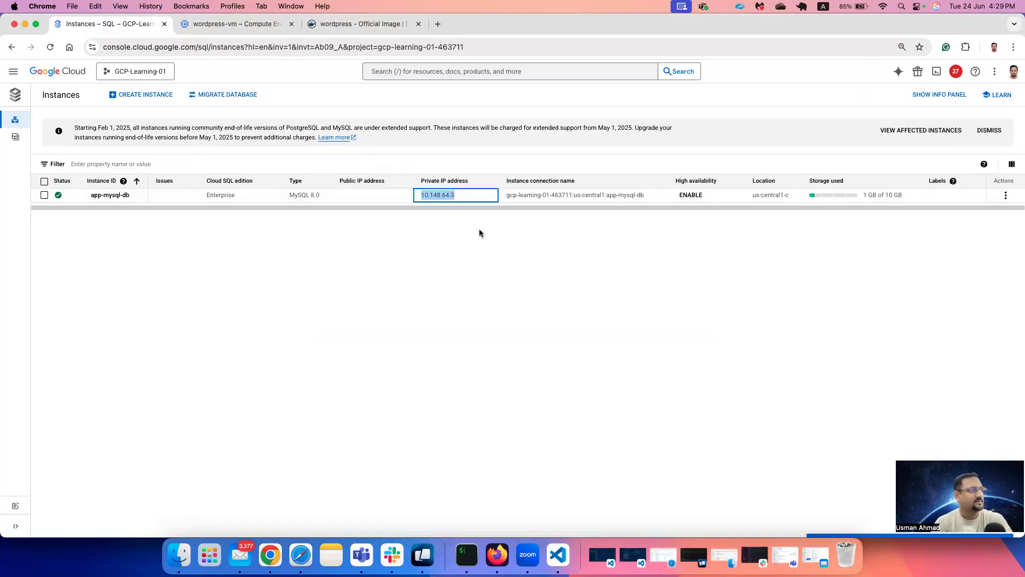
pyautogui.click(24, 24)
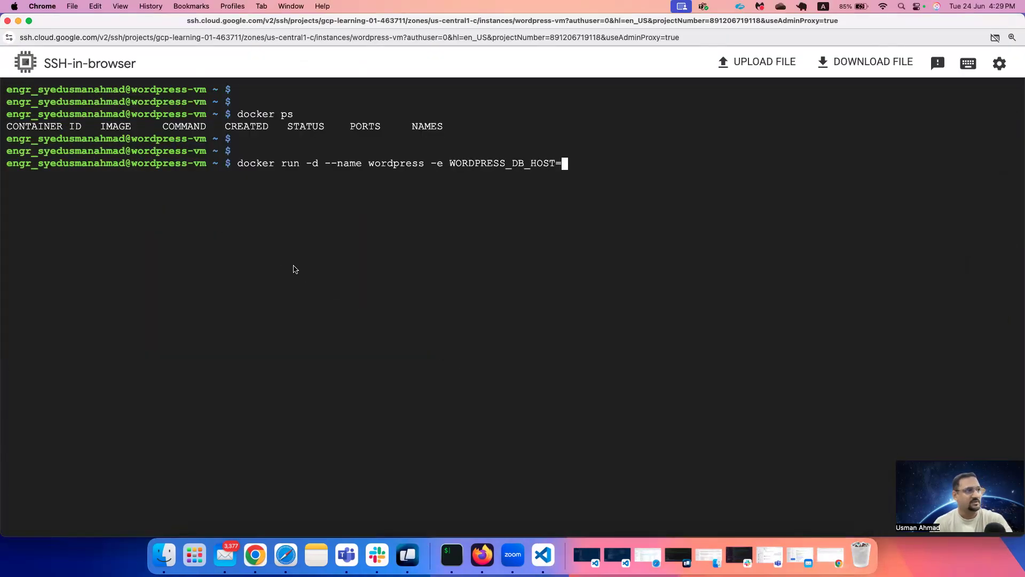
pyautogui.press('super+v')
# Step: Extend the docker run command with a second environment variable, -e WORDPRESS_DB_USER=, leaving its value open
pyautogui.write('-e')
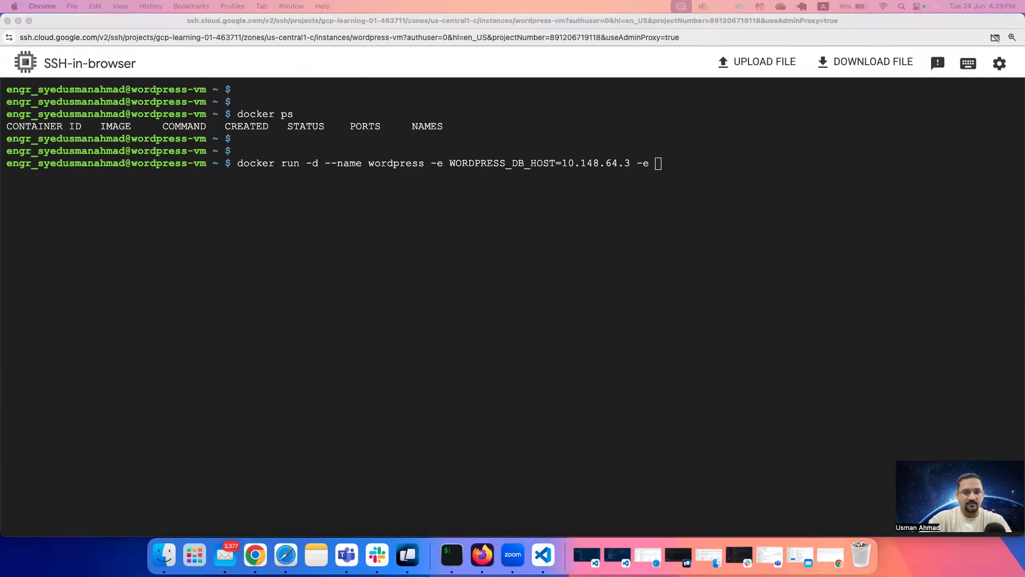
pyautogui.click(830, 289)
pyautogui.write('WORDPRESS_DB_USER')
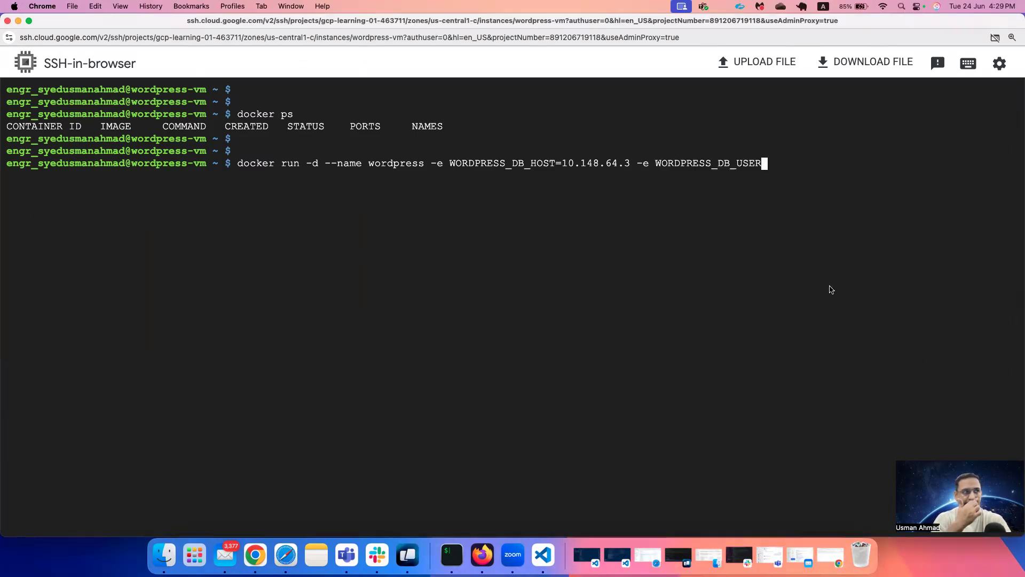
pyautogui.write('=')
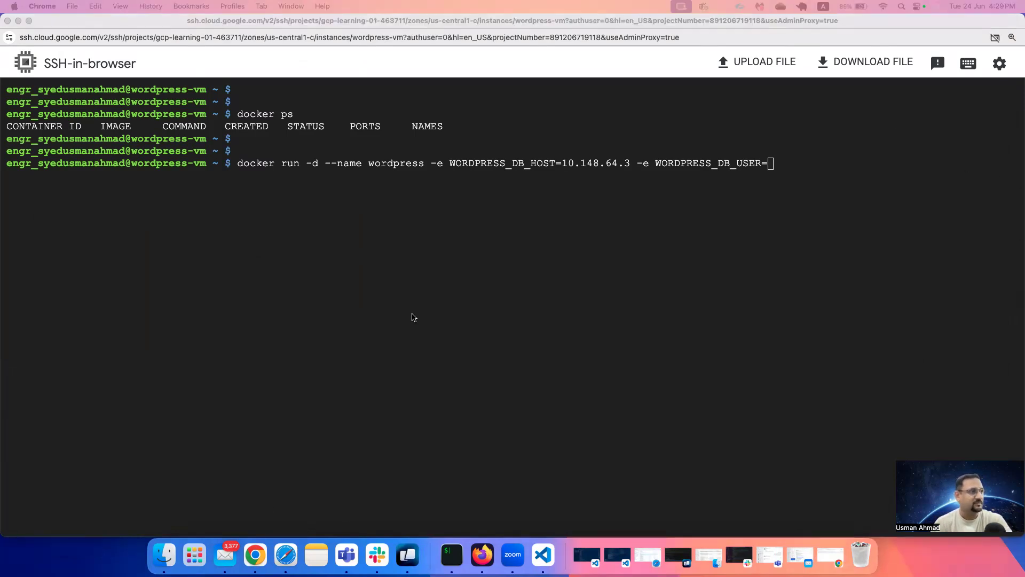
# Step: Narrow the SSH window and the Cloud SQL console window so that both can be seen side by side
pyautogui.press('super+Tab')
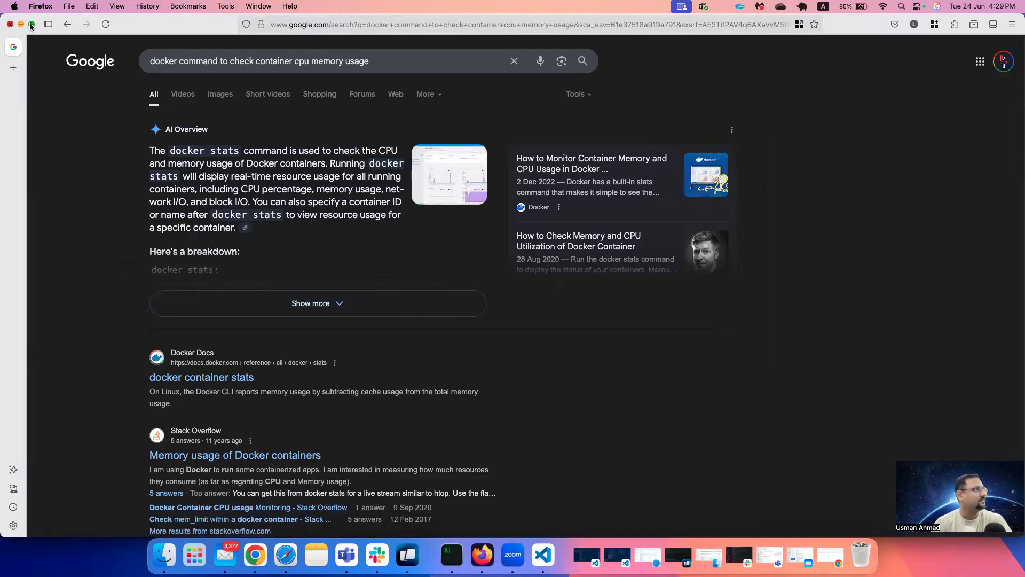
pyautogui.press('super+Tab')
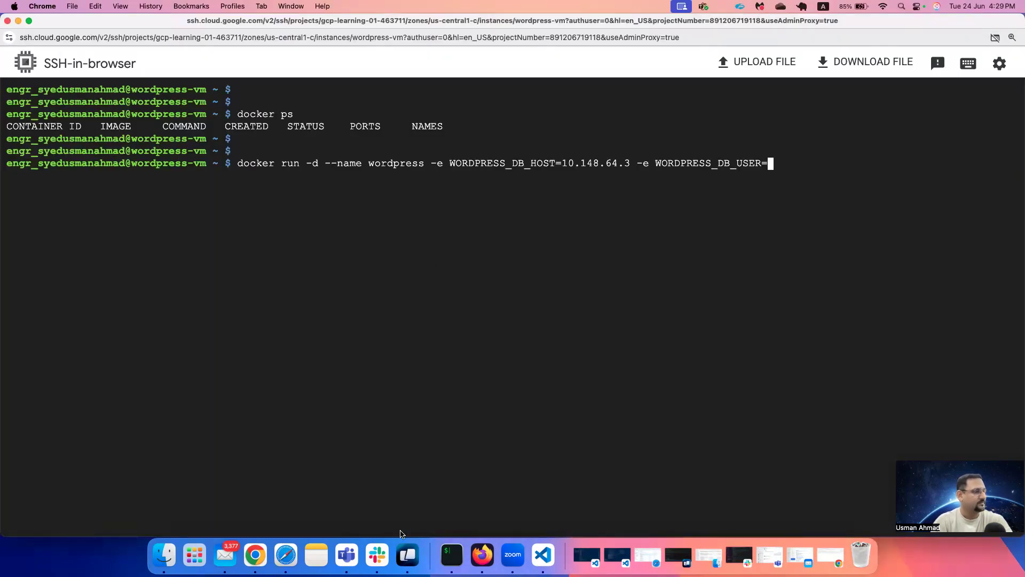
pyautogui.moveTo(1019, 252); pyautogui.dragTo(714, 299)
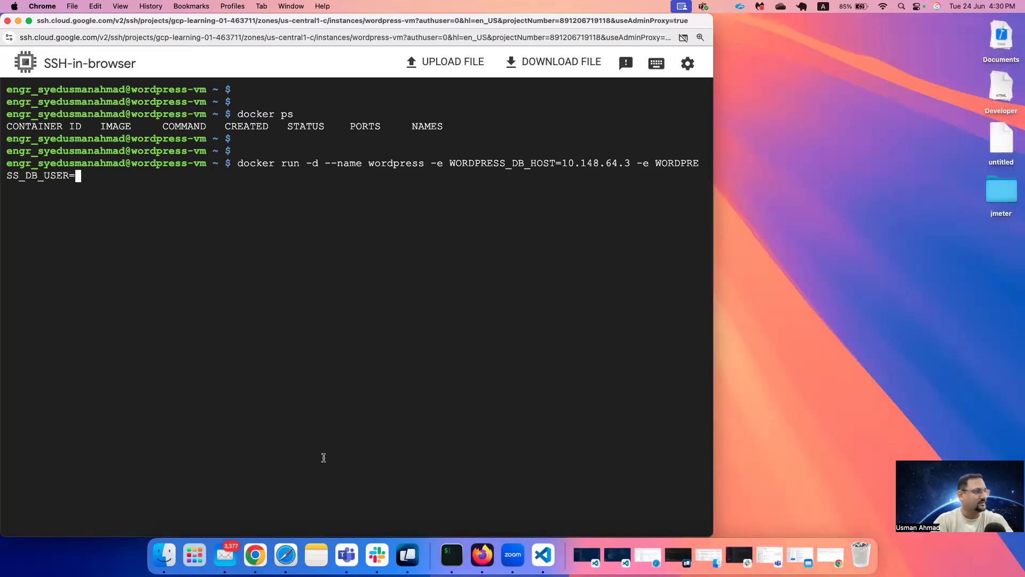
pyautogui.rightClick(255, 556)
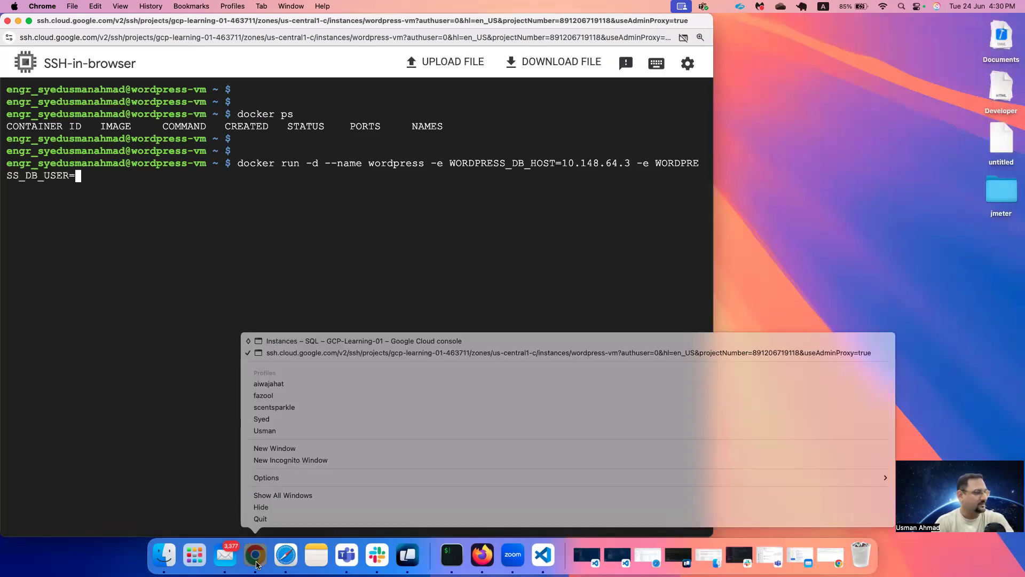
pyautogui.click(298, 340)
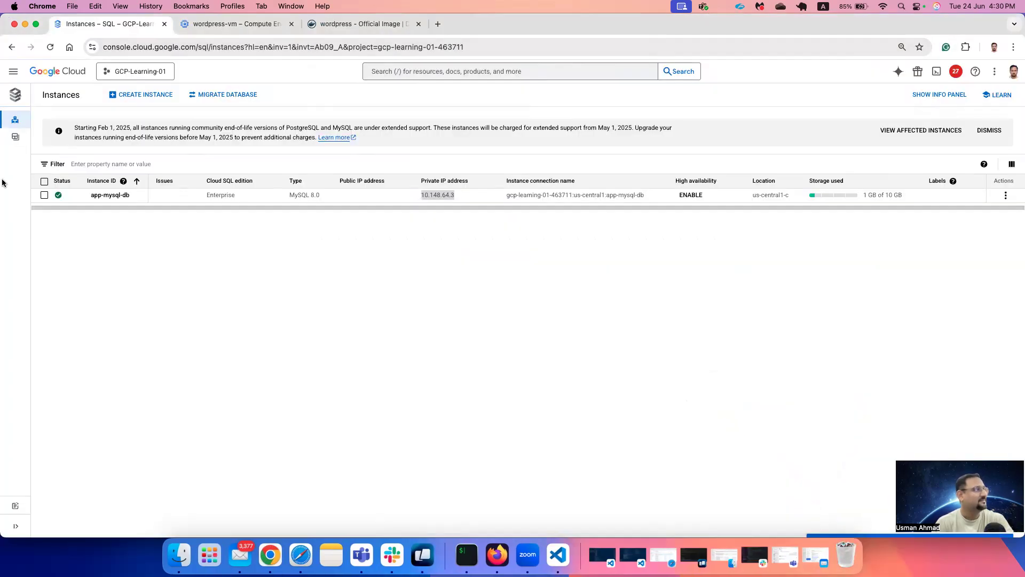
pyautogui.moveTo(2, 182); pyautogui.dragTo(474, 229)
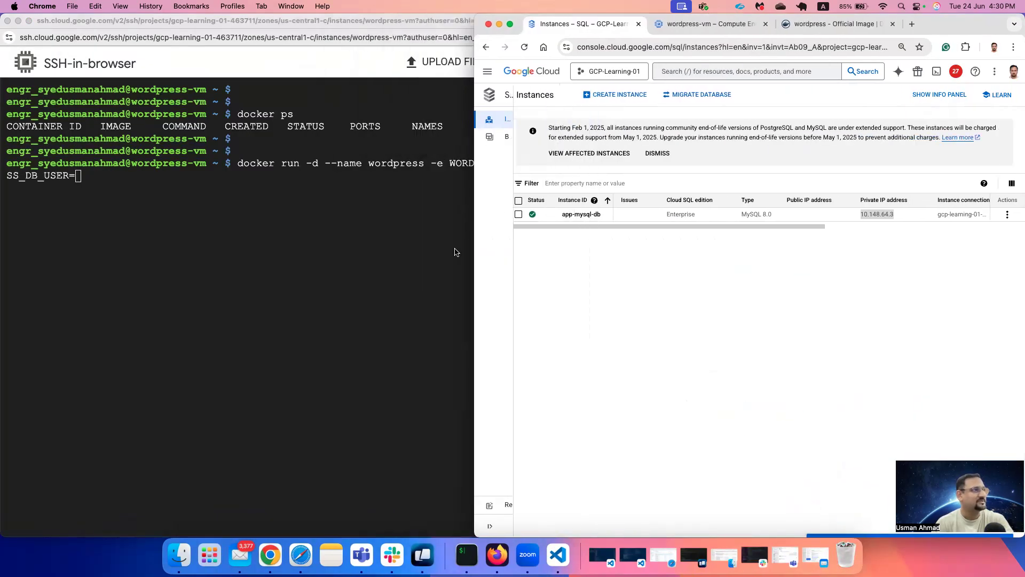
pyautogui.click(433, 251)
pyautogui.click(786, 267)
# Step: Open the Users page of the app-mysql-db instance and select the appuser user name
pyautogui.click(571, 214)
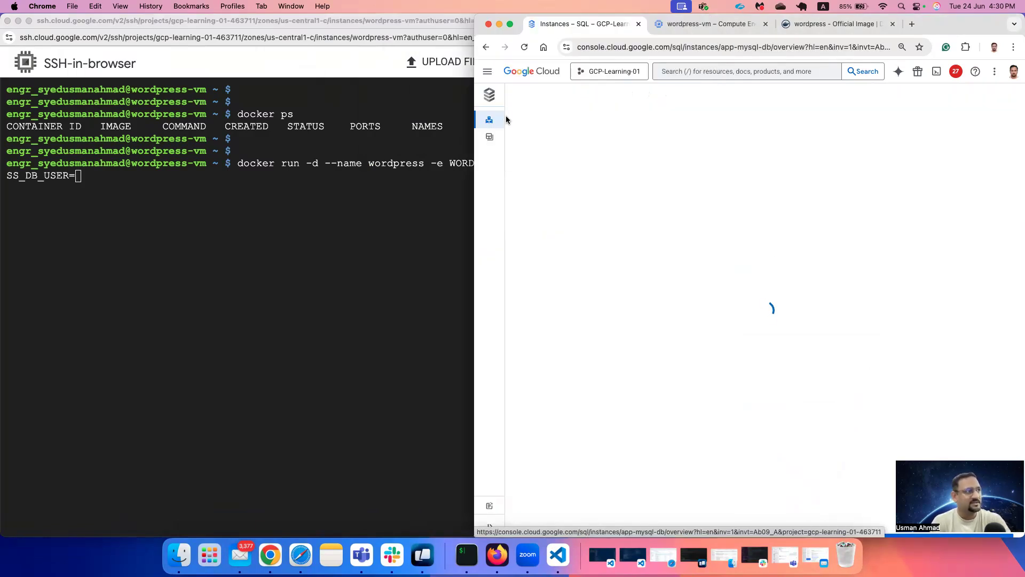
pyautogui.moveTo(510, 133)
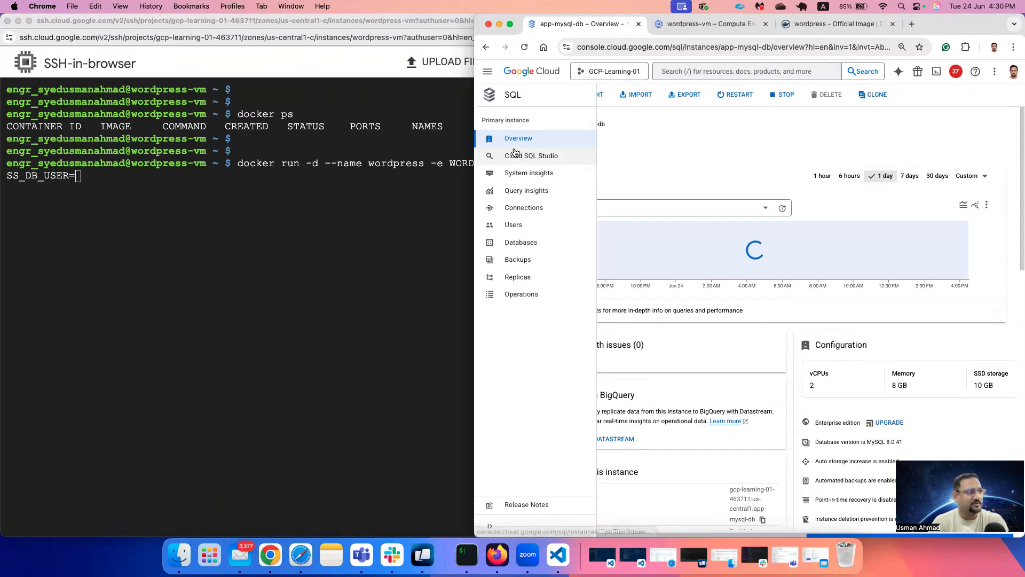
pyautogui.click(520, 225)
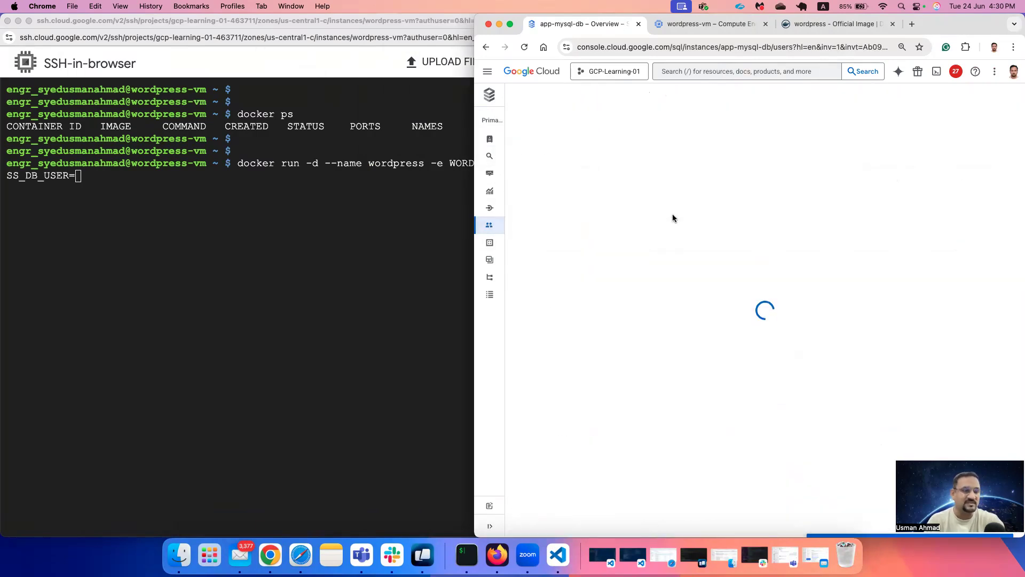
pyautogui.doubleClick(571, 261)
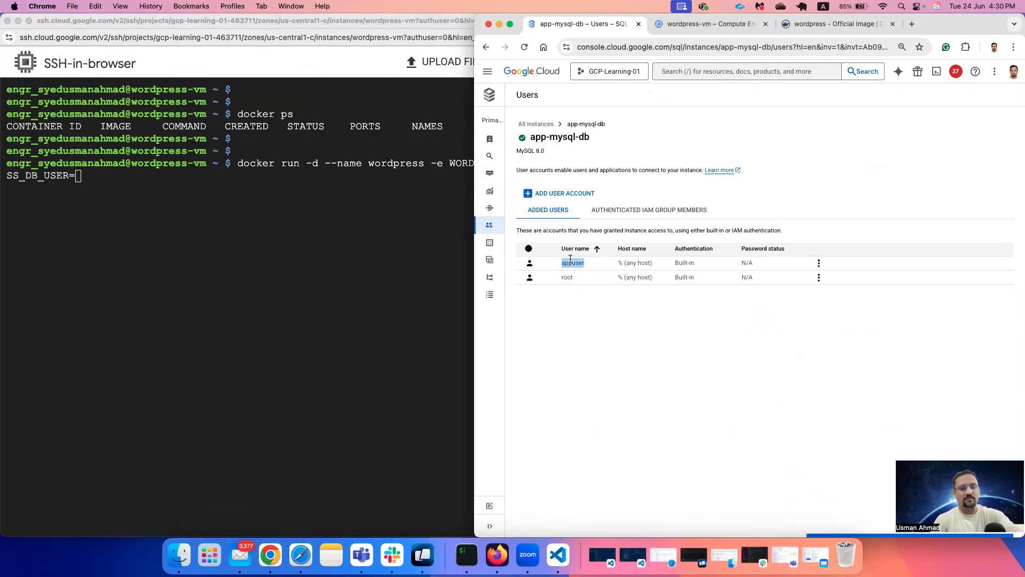
# Step: Return to the SSH window and enter appuser as the WORDPRESS_DB_USER value in the docker run command
pyautogui.click(442, 291)
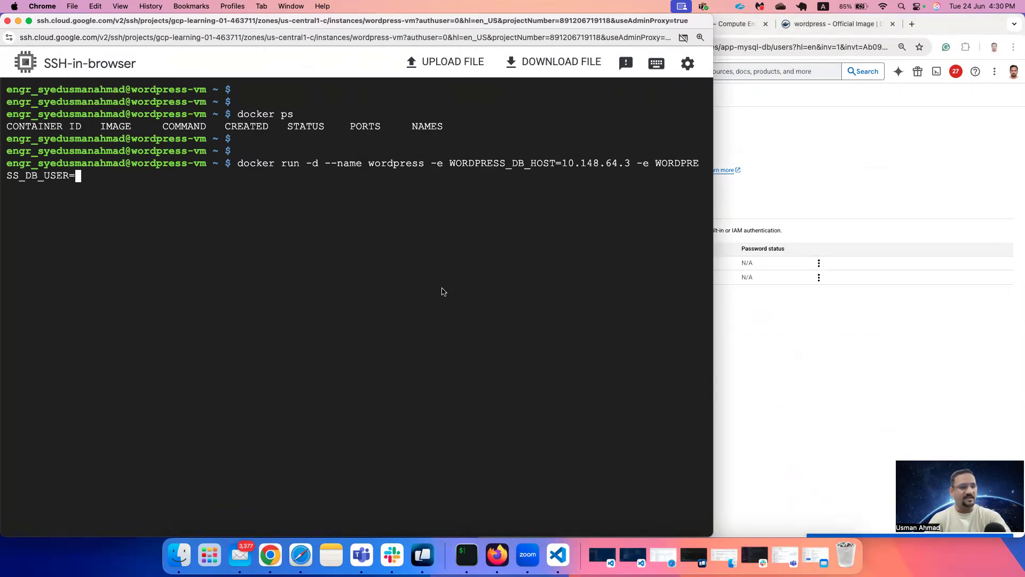
pyautogui.write('appuser')
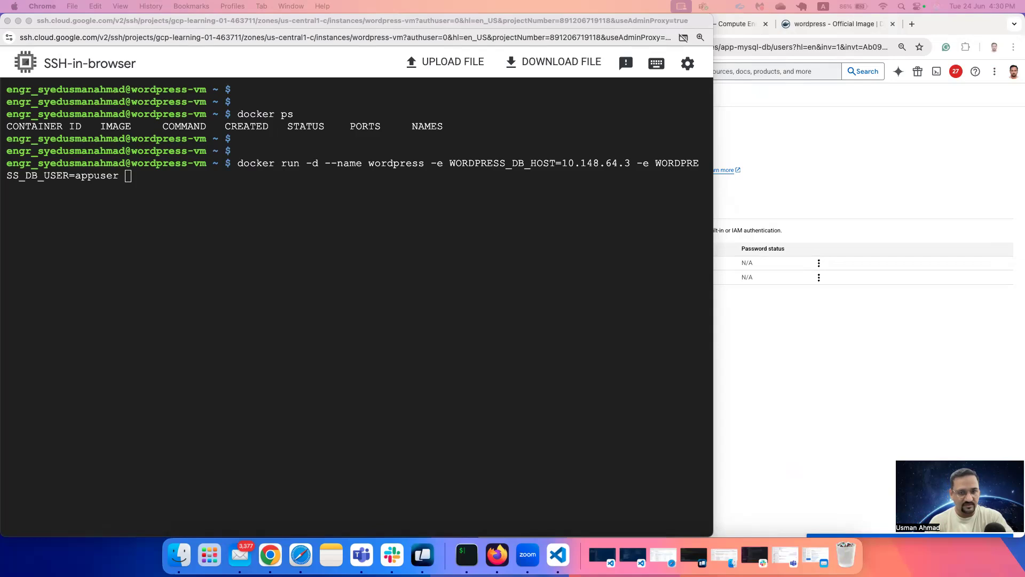
pyautogui.click(542, 316)
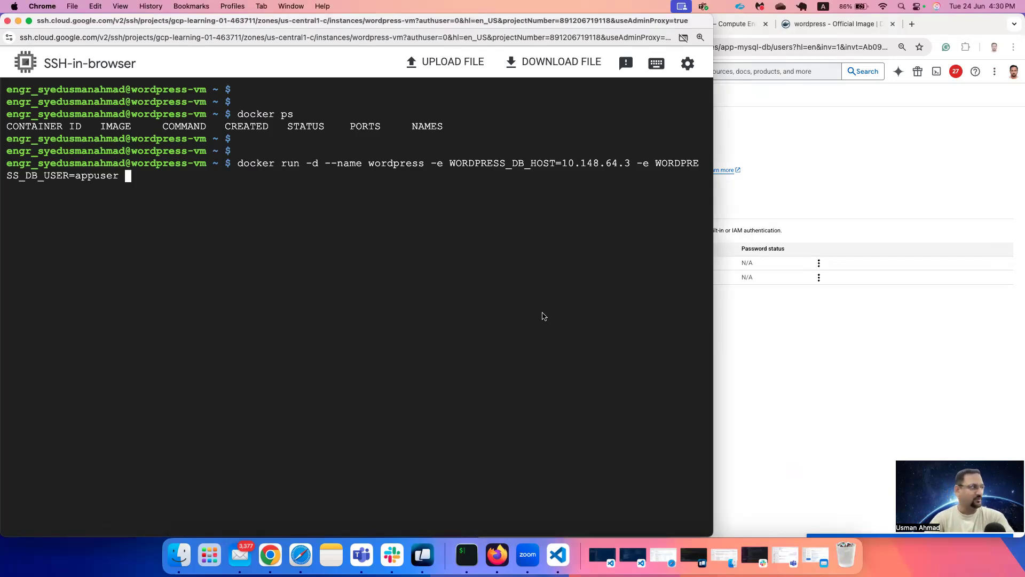
# Step: Add the -e WORDPRESS_DB_PASSWORD= variable to the docker run command and enter the database user's password as its value
pyautogui.write('-e')
pyautogui.press('super+v')
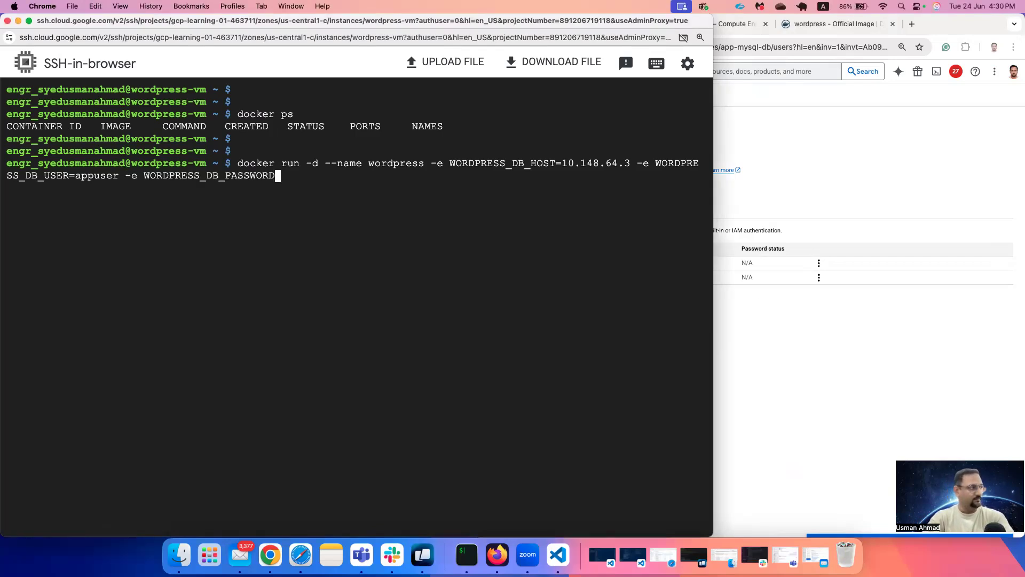
pyautogui.write('=password')
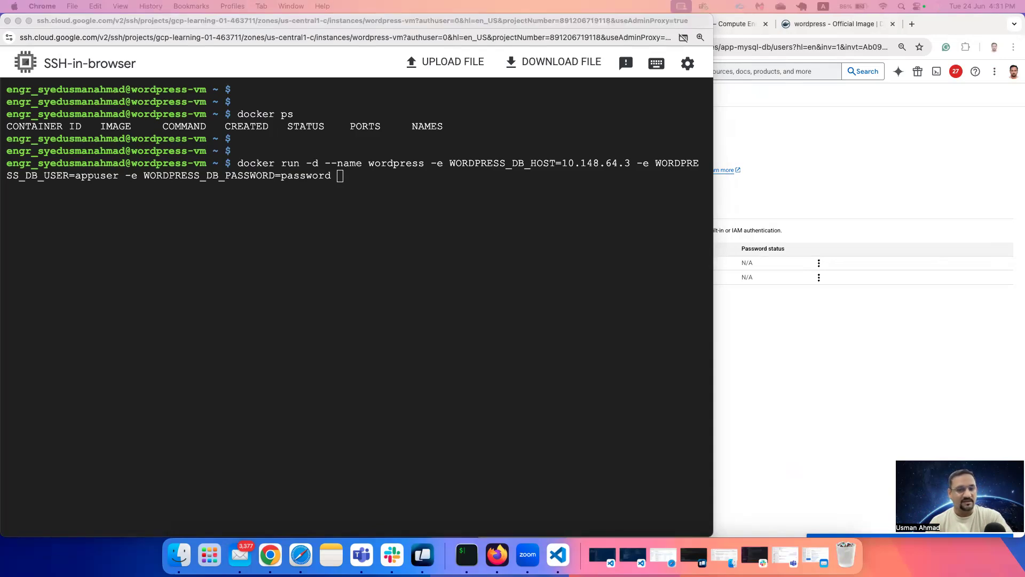
# Step: Add a further environment variable, -e WORDPRESS_DB_NAME=wordpress, to the docker run command
pyautogui.click(613, 329)
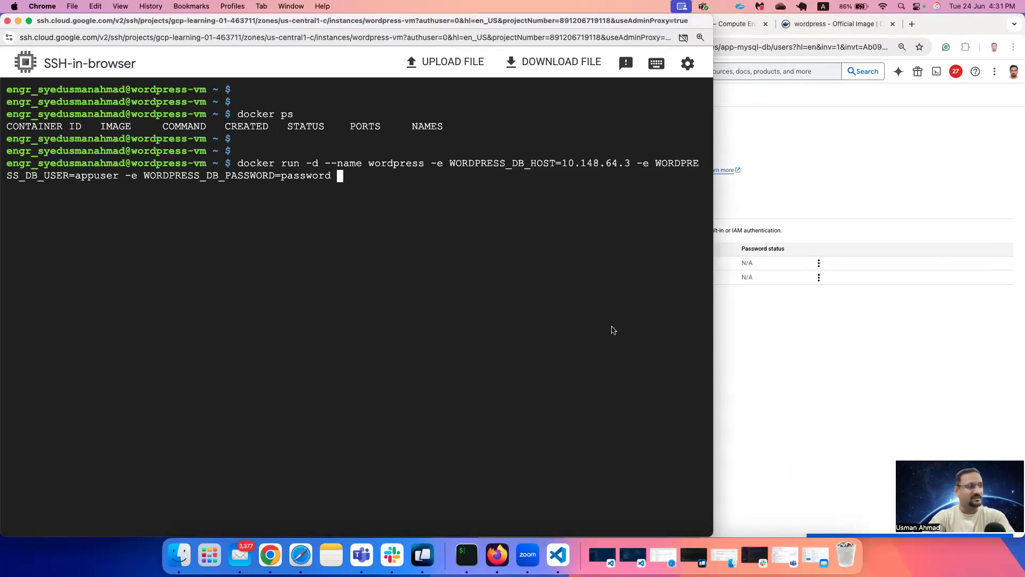
pyautogui.write('-e WORDPRESS_DB_NAME=w')
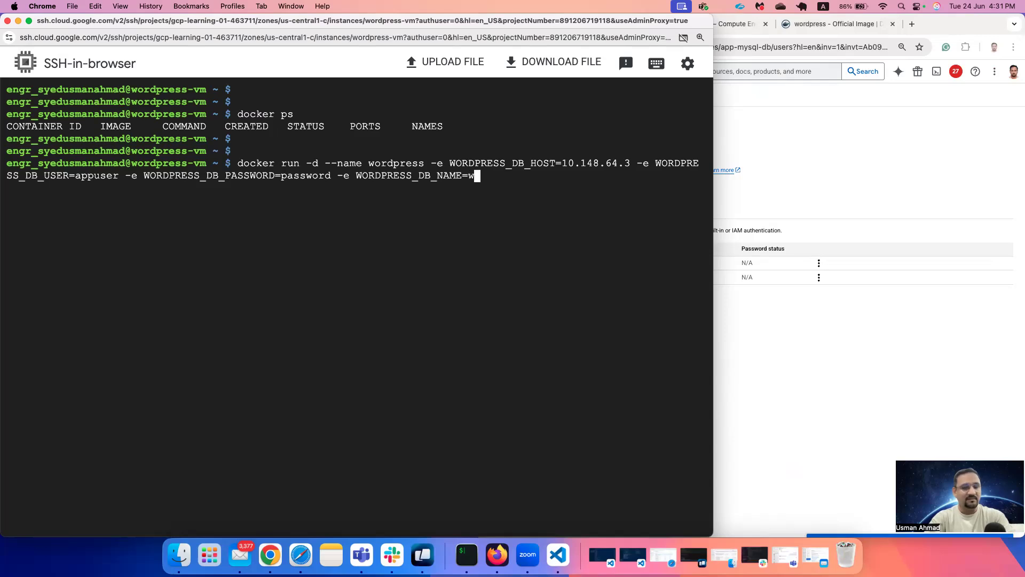
pyautogui.write('oddpress')
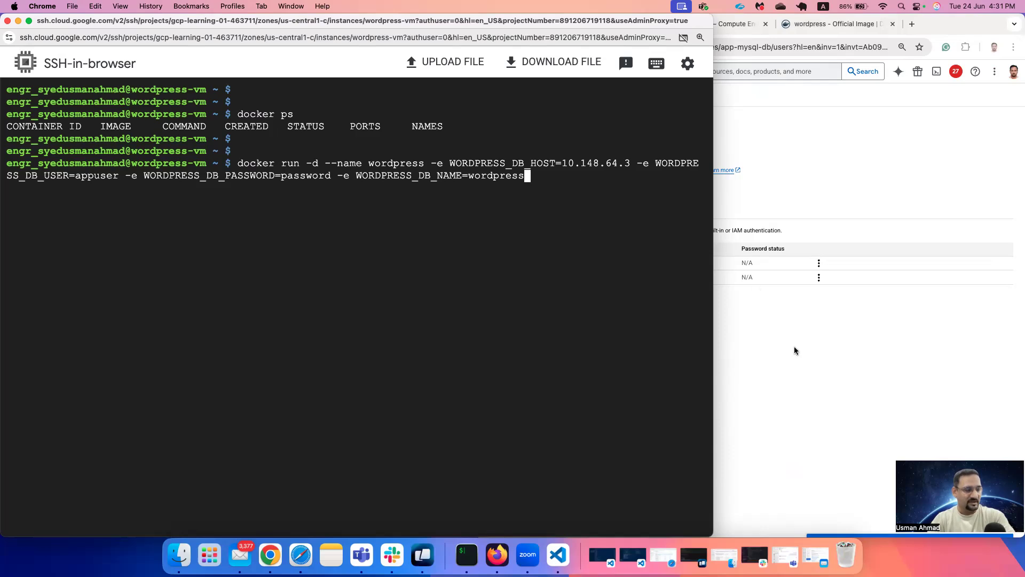
# Step: Create a database named wordpress on the app-mysql-db Cloud SQL instance, keeping the default character set and collation
pyautogui.click(834, 361)
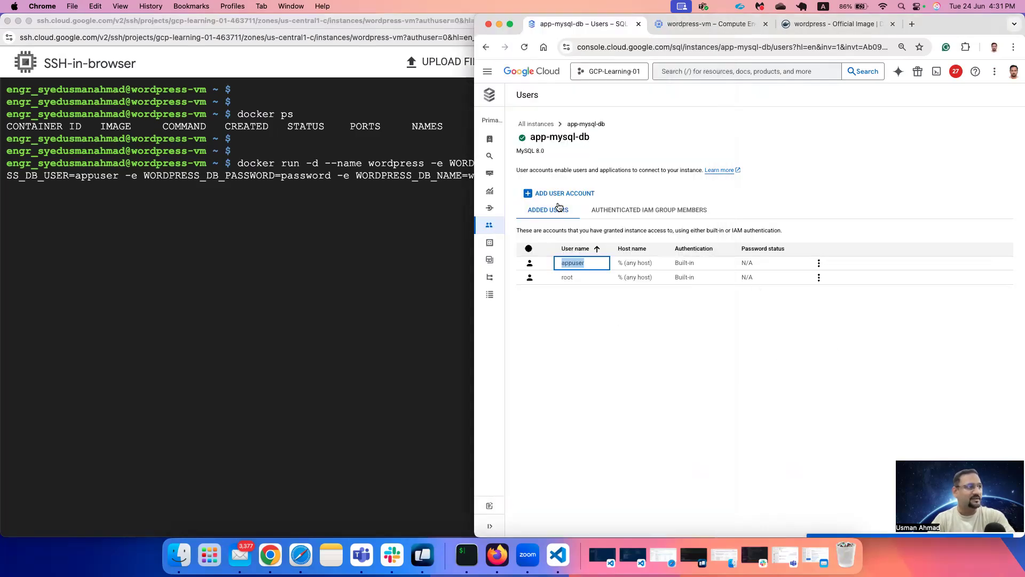
pyautogui.moveTo(522, 224)
pyautogui.click(536, 244)
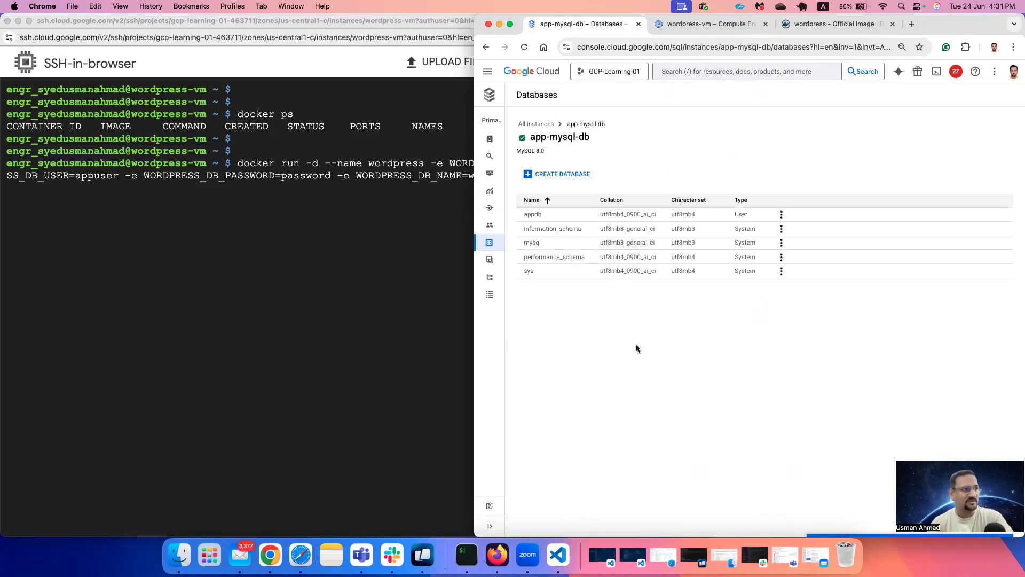
pyautogui.click(558, 179)
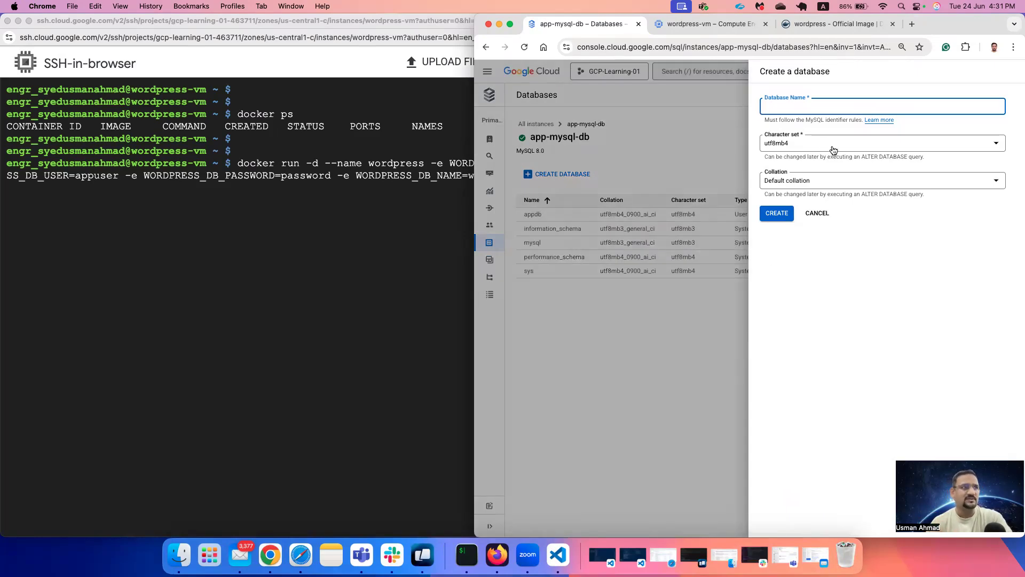
pyautogui.write('wordpress')
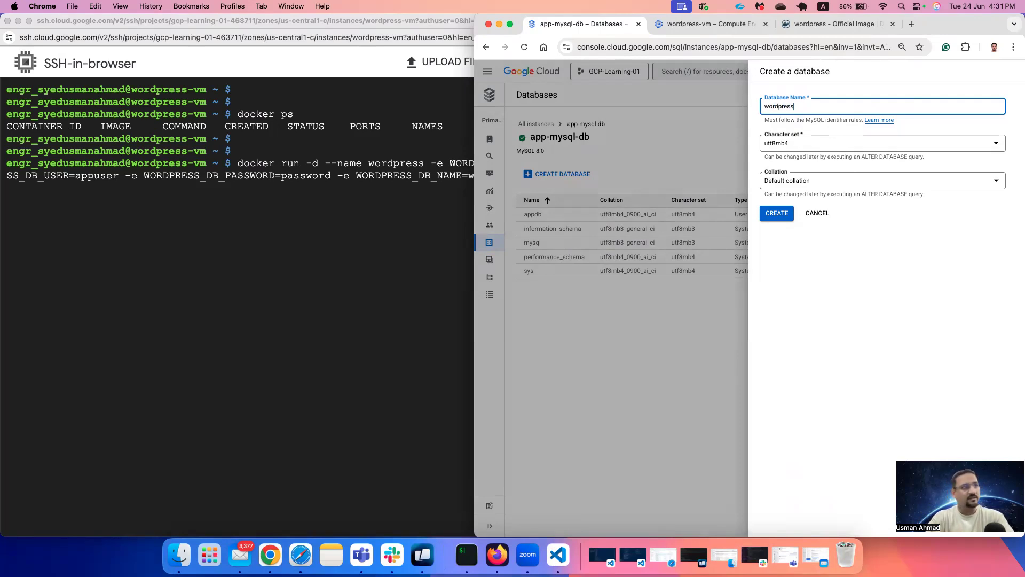
pyautogui.click(777, 213)
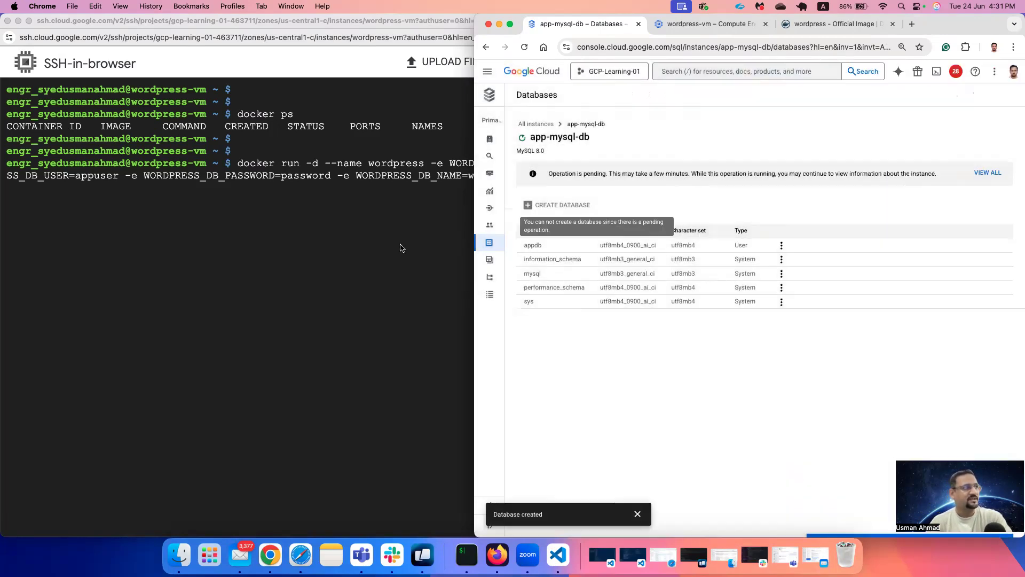
# Step: Complete the docker run command in the SSH window with -p 80:80 and the wordpress image, and widen the window to full screen width
pyautogui.click(400, 247)
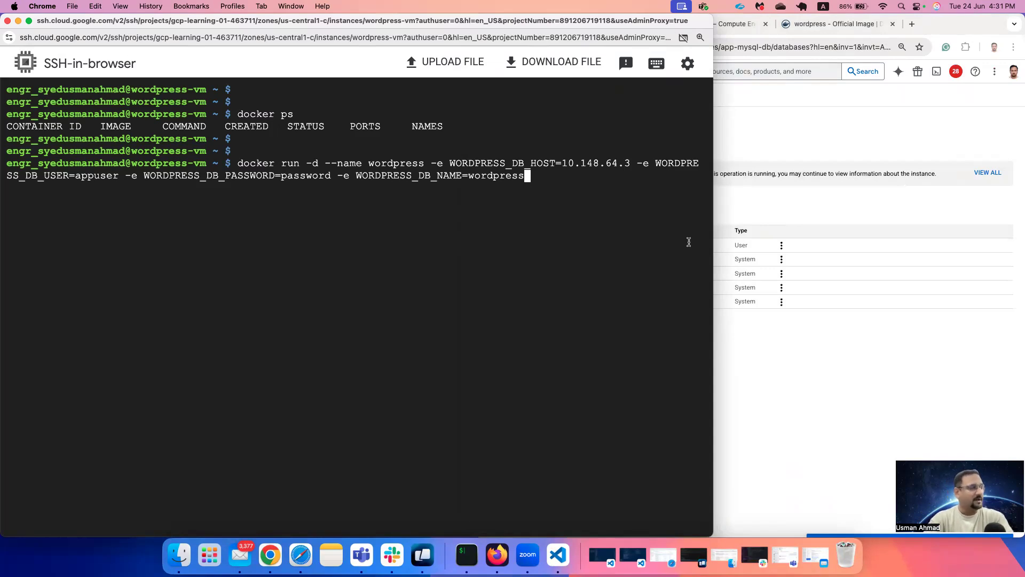
pyautogui.write('-')
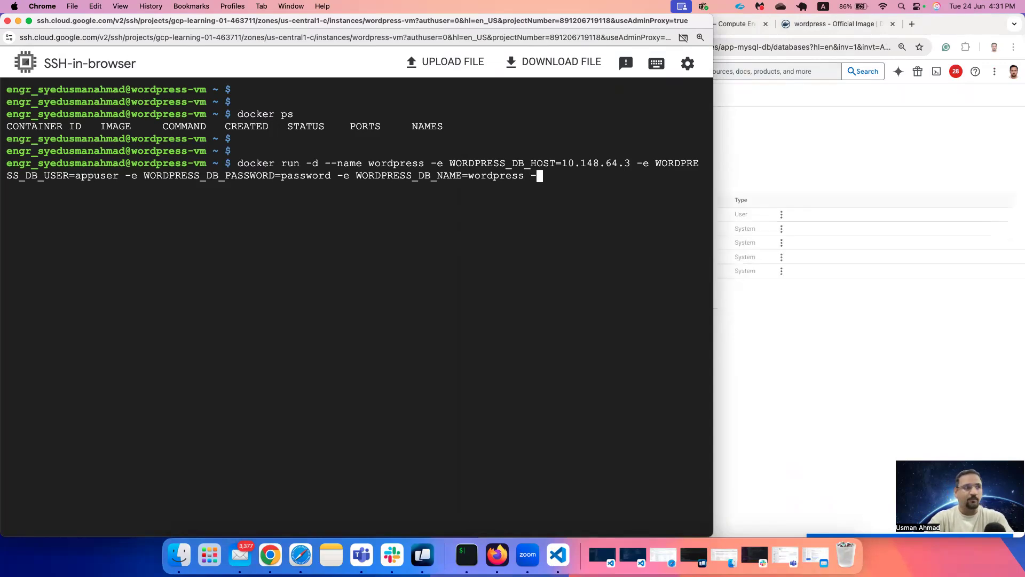
pyautogui.write('p 80:8')
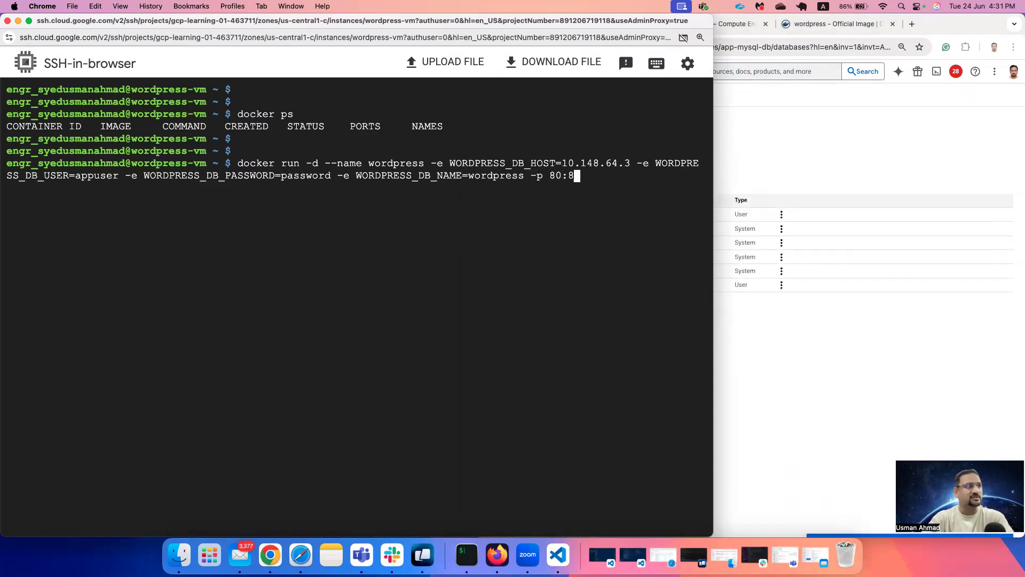
pyautogui.write('0 wordpress')
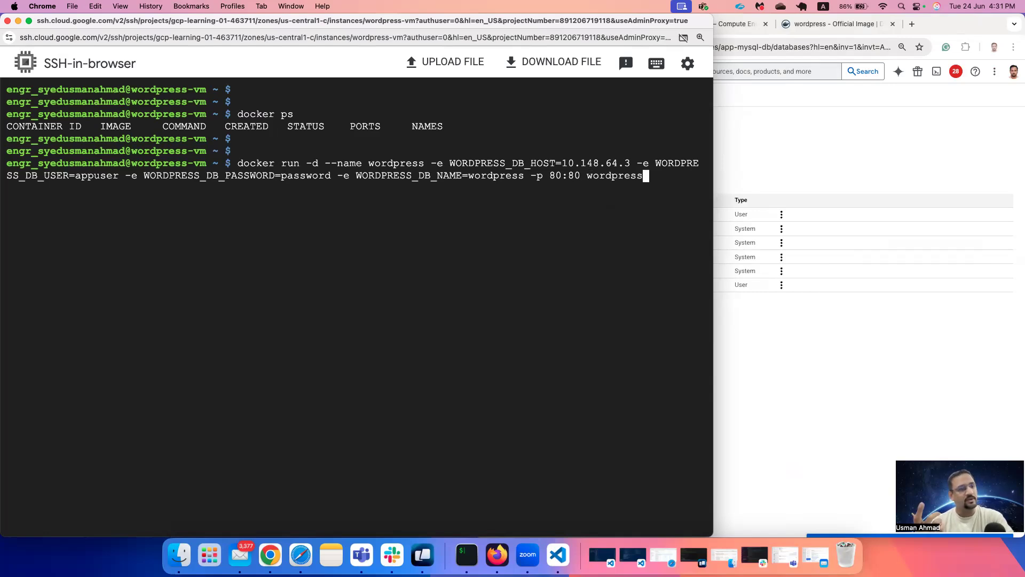
pyautogui.moveTo(713, 122); pyautogui.dragTo(713, 121)
pyautogui.doubleClick(714, 122)
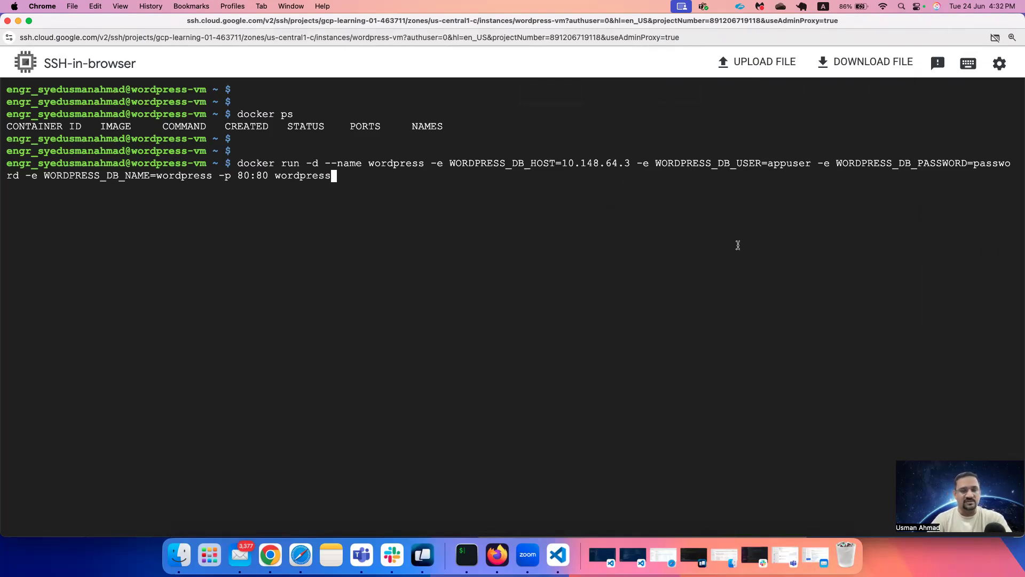
# Step: Insert the port :3306 after the WORDPRESS_DB_HOST address in the docker run command and run it
pyautogui.press('Left')
pyautogui.press('Left')
pyautogui.press('Left')
pyautogui.press('Left')
pyautogui.press('Left')
pyautogui.press('Left')
pyautogui.press('Left')
pyautogui.press('Left')
pyautogui.press('Left')
pyautogui.press('Left')
pyautogui.press('Left')
pyautogui.press('Left')
pyautogui.press('Left')
pyautogui.press('Left')
pyautogui.press('Left')
pyautogui.press('Left')
pyautogui.press('Left')
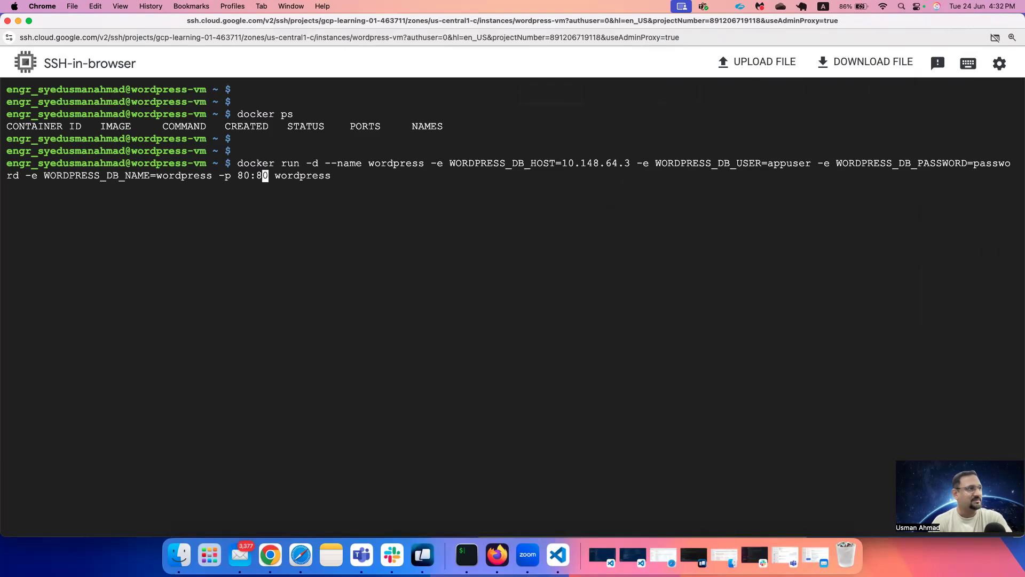
pyautogui.press('Left')
pyautogui.press('Left')
pyautogui.press('Left')
pyautogui.press('Left')
pyautogui.press('Left')
pyautogui.press('Left')
pyautogui.press('Left')
pyautogui.press('Left')
pyautogui.press('Left')
pyautogui.press('Left')
pyautogui.press('Left')
pyautogui.press('Left')
pyautogui.press('Left')
pyautogui.press('Left')
pyautogui.press('Left')
pyautogui.press('Left')
pyautogui.press('Left')
pyautogui.press('Left')
pyautogui.press('Left')
pyautogui.press('Left')
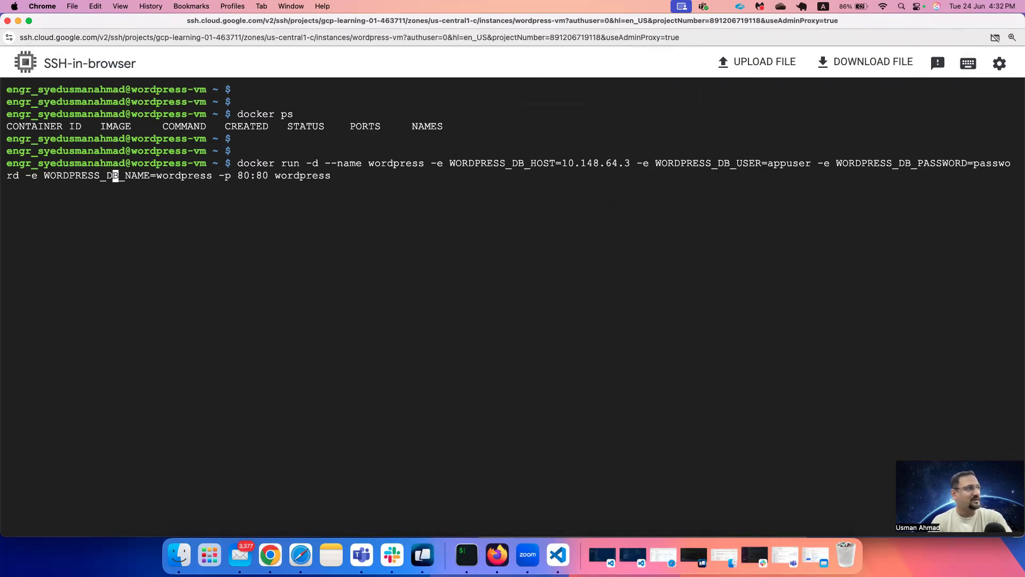
pyautogui.press('Left')
pyautogui.press('Left')
pyautogui.press('Left')
pyautogui.press('Left')
pyautogui.press('Left')
pyautogui.press('Left')
pyautogui.press('Left')
pyautogui.press('Left')
pyautogui.press('Left')
pyautogui.press('Left')
pyautogui.press('Left')
pyautogui.press('Left')
pyautogui.press('Left')
pyautogui.press('Left')
pyautogui.press('Left')
pyautogui.press('Left')
pyautogui.press('Left')
pyautogui.press('Left')
pyautogui.press('Left')
pyautogui.press('Left')
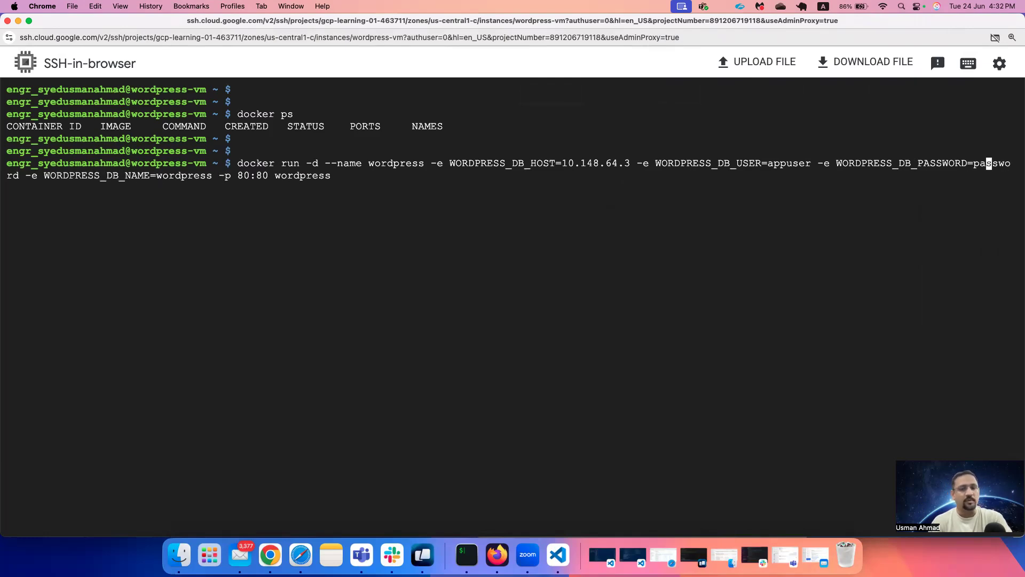
pyautogui.press('Left')
pyautogui.press('Left')
pyautogui.press('Left')
pyautogui.press('Left')
pyautogui.press('Left')
pyautogui.press('Left')
pyautogui.press('Left')
pyautogui.press('Left')
pyautogui.press('Left')
pyautogui.press('Left')
pyautogui.press('Left')
pyautogui.press('Left')
pyautogui.press('Left')
pyautogui.press('Left')
pyautogui.press('Left')
pyautogui.press('Left')
pyautogui.press('Left')
pyautogui.press('Left')
pyautogui.press('Left')
pyautogui.press('Left')
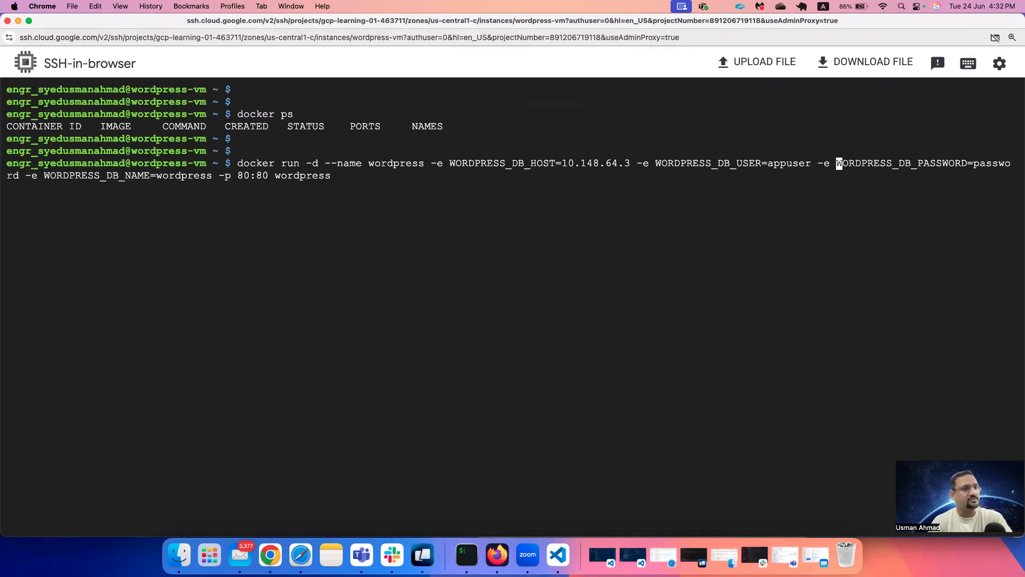
pyautogui.press('Left')
pyautogui.press('Left')
pyautogui.press('Left')
pyautogui.press('Left')
pyautogui.press('Left')
pyautogui.press('Left')
pyautogui.press('Left')
pyautogui.press('Left')
pyautogui.press('Left')
pyautogui.press('Left')
pyautogui.press('Left')
pyautogui.press('Left')
pyautogui.press('Left')
pyautogui.press('Left')
pyautogui.press('Left')
pyautogui.press('Left')
pyautogui.press('Left')
pyautogui.press('Left')
pyautogui.press('Left')
pyautogui.press('Left')
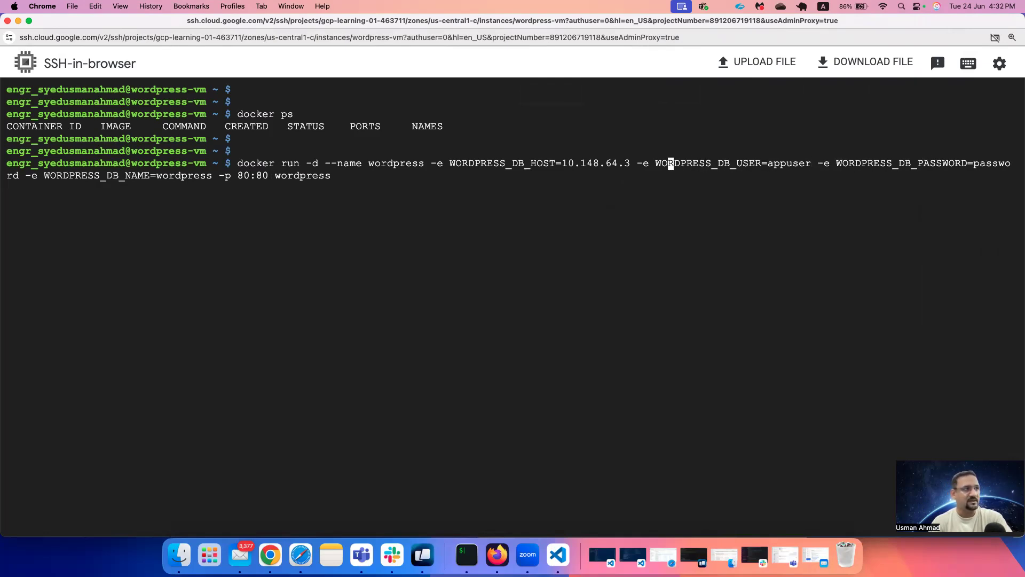
pyautogui.write(':3306')
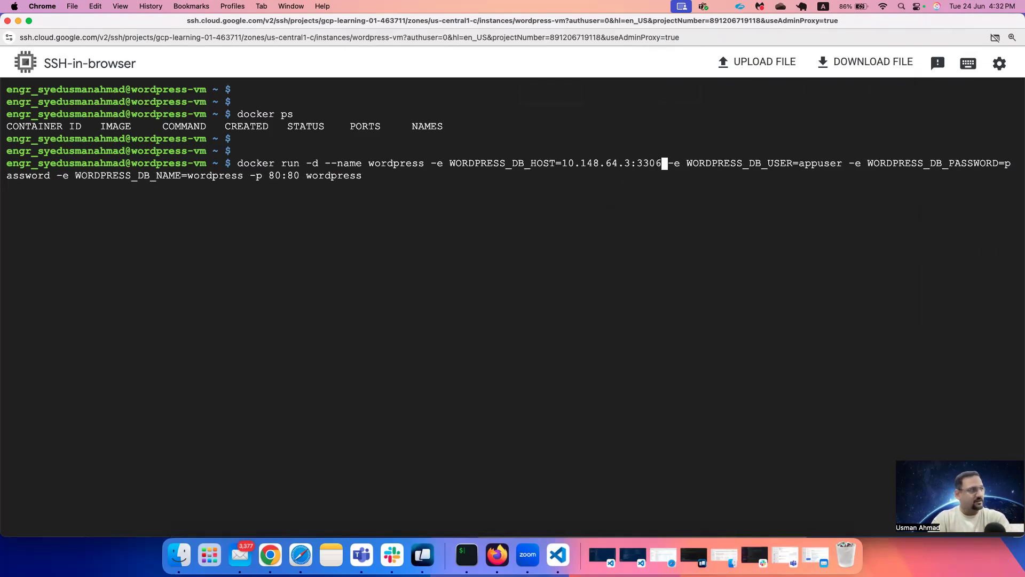
pyautogui.press('Return')
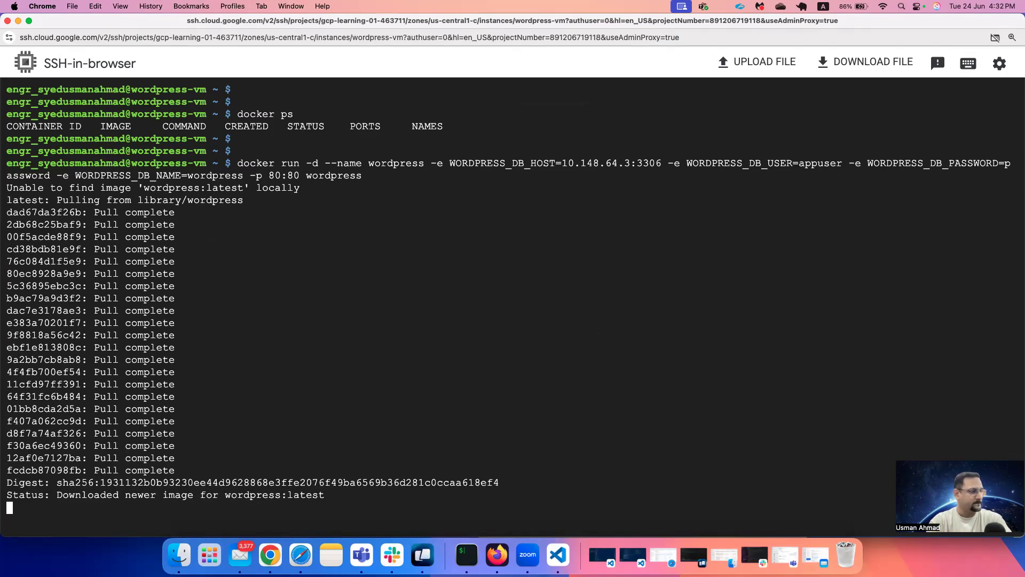
# Step: Clear the terminal and list the running containers with docker ps
pyautogui.write('clear')
pyautogui.press('Return')
pyautogui.press('Return')
pyautogui.press('Return')
pyautogui.write('docker ps')
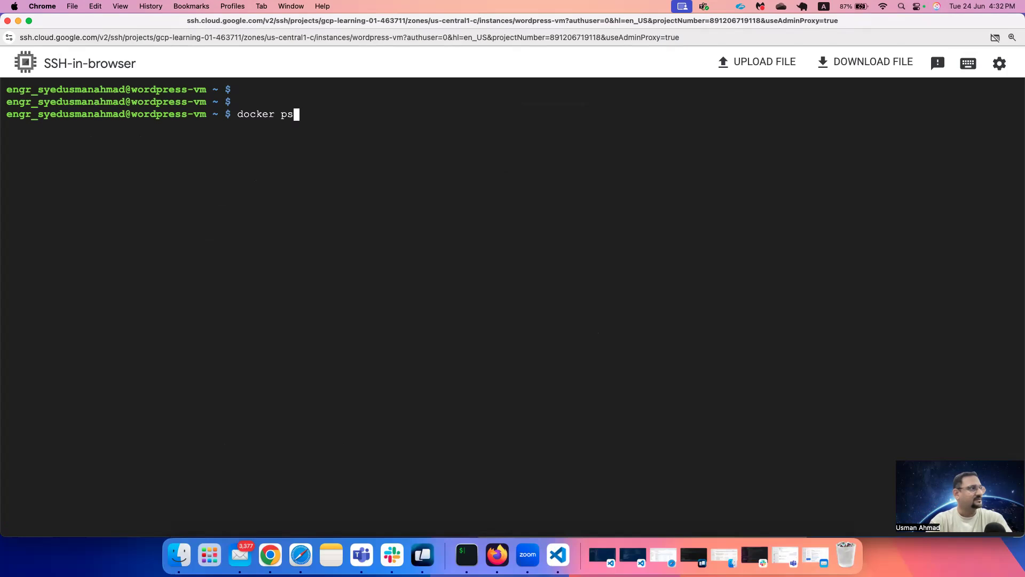
pyautogui.press('Return')
# Step: Copy the wordpress container's ID and show that container's output with docker logs
pyautogui.doubleClick(44, 138)
pyautogui.press('super+c')
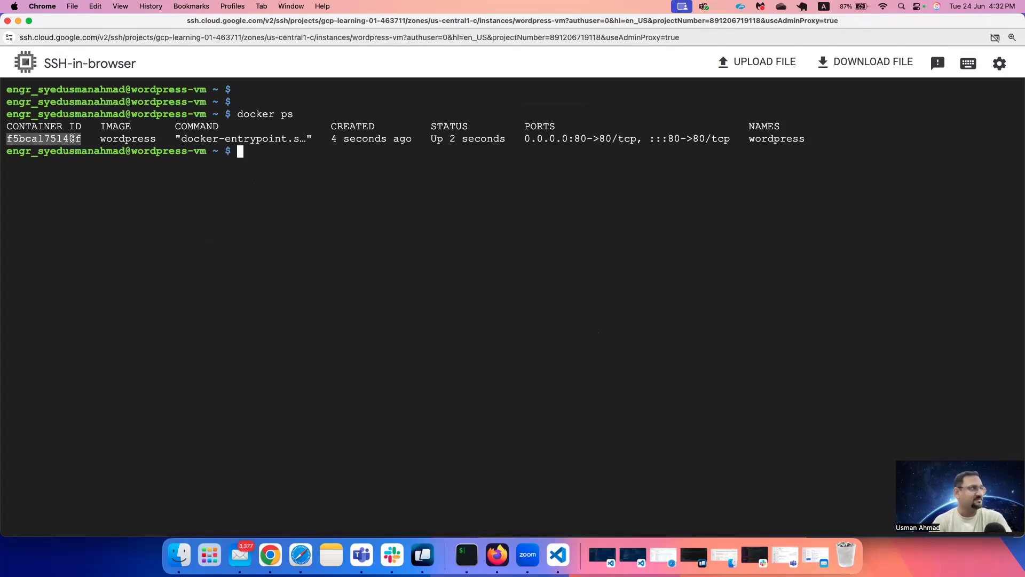
pyautogui.write('docker logs')
pyautogui.press('super+v')
pyautogui.press('Return')
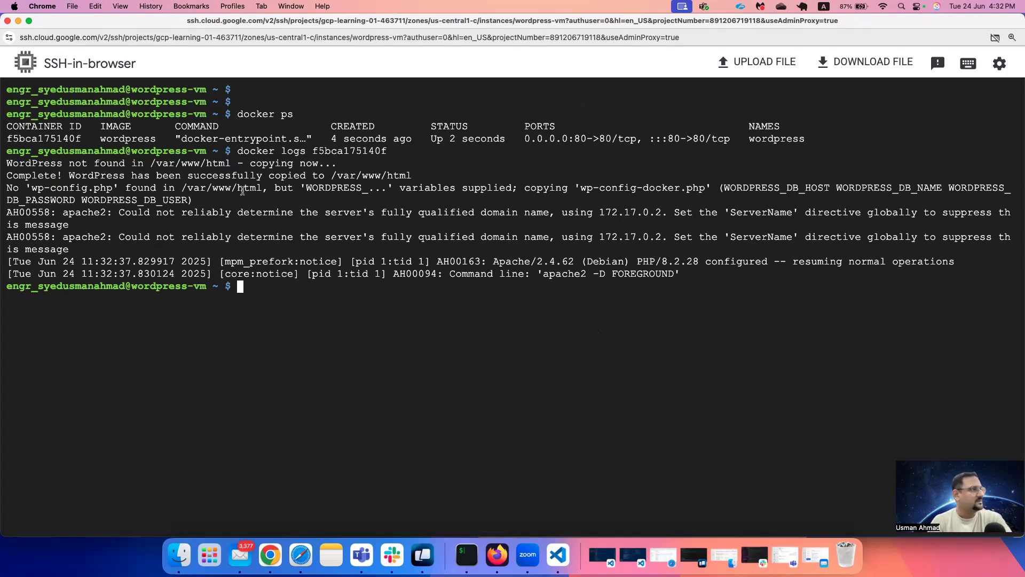
pyautogui.press('Return')
pyautogui.press('Return')
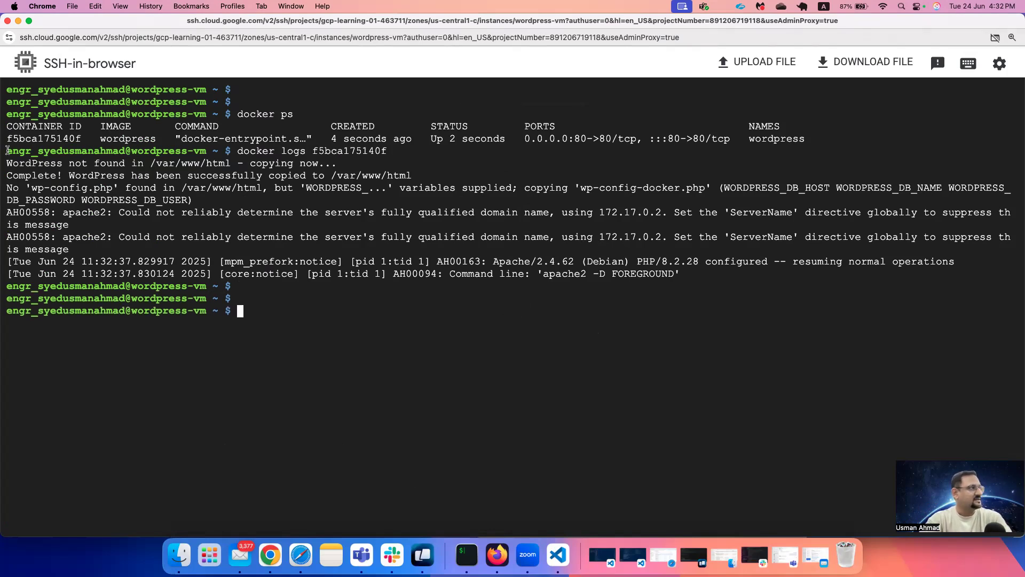
# Step: Open an interactive bash shell in the wordpress container using docker exec -it with its container ID
pyautogui.doubleClick(42, 141)
pyautogui.press('super+c')
pyautogui.write('docker ')
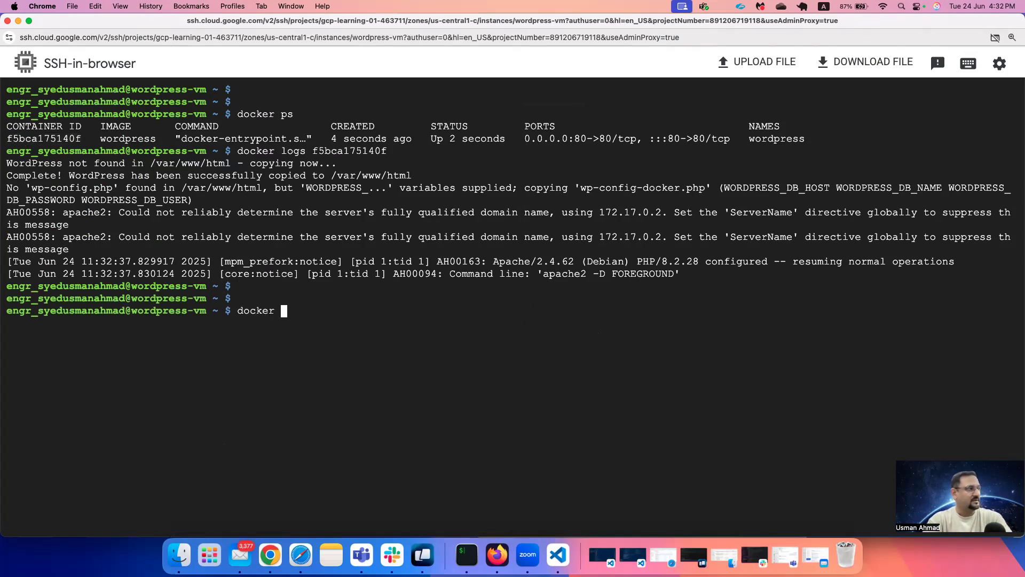
pyautogui.write('exec -it')
pyautogui.press('super+v')
pyautogui.write('bash')
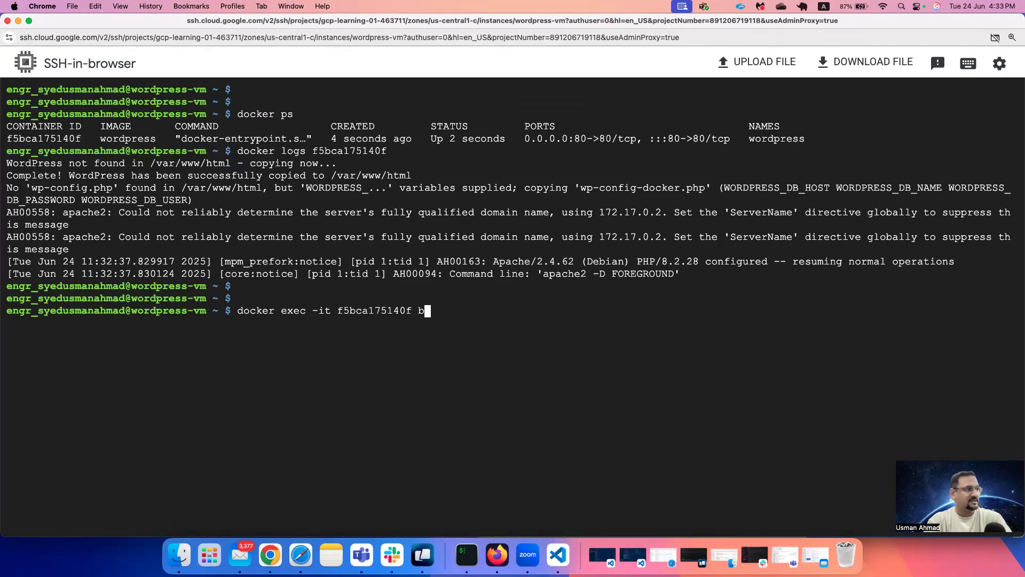
pyautogui.press('Return')
pyautogui.press('Return')
pyautogui.press('Return')
# Step: List the files in the container's /var/www/html directory with ls -l
pyautogui.write('ls -l')
pyautogui.press('Return')
pyautogui.press('Return')
pyautogui.press('Return')
# Step: Print wp-config.php with cat and examine its database settings and the getenv_docker helper function
pyautogui.write('cat wp-config.')
pyautogui.press('Tab')
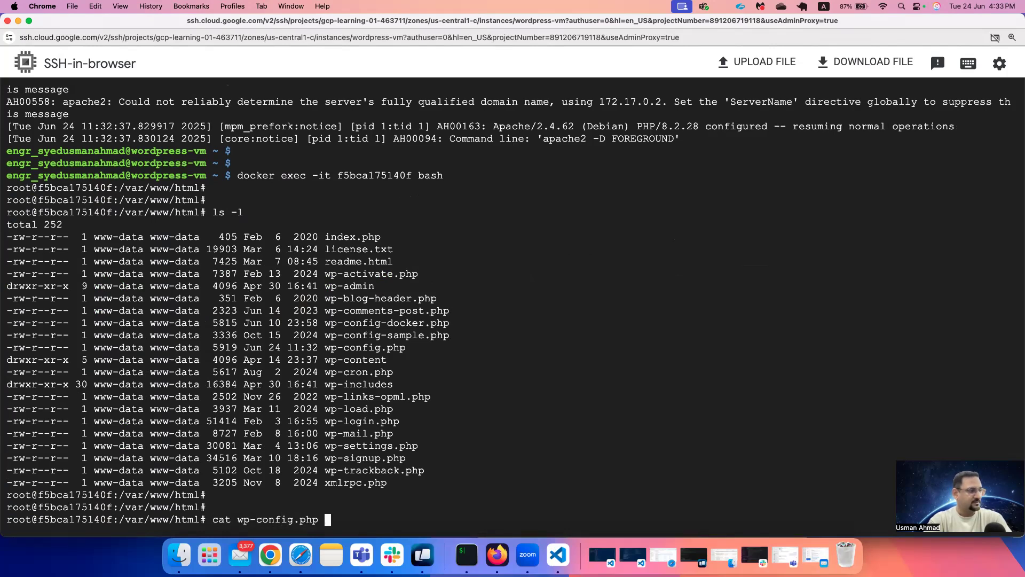
pyautogui.press('Return')
pyautogui.scroll(5, 124, 273)
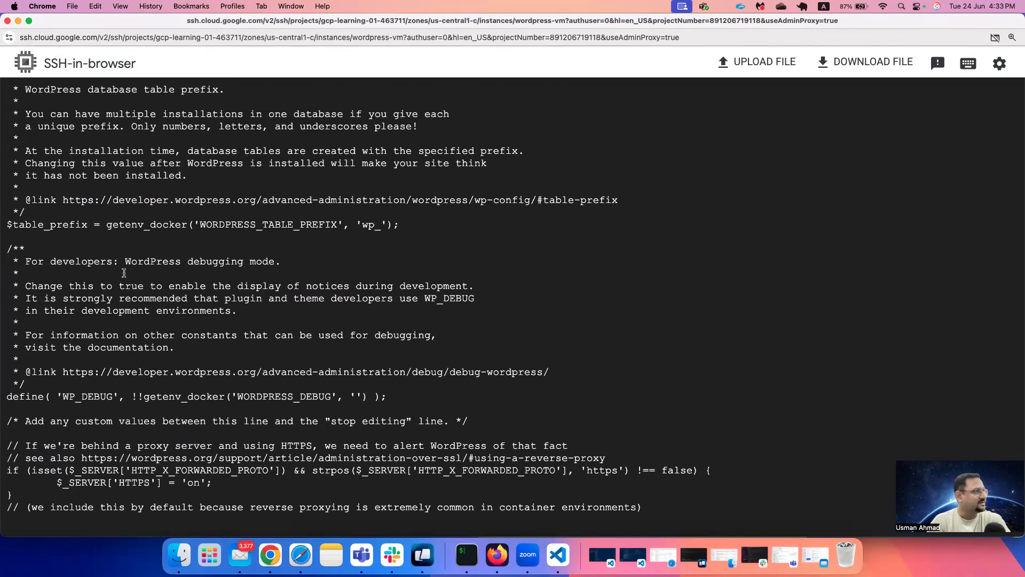
pyautogui.scroll(15, 124, 273)
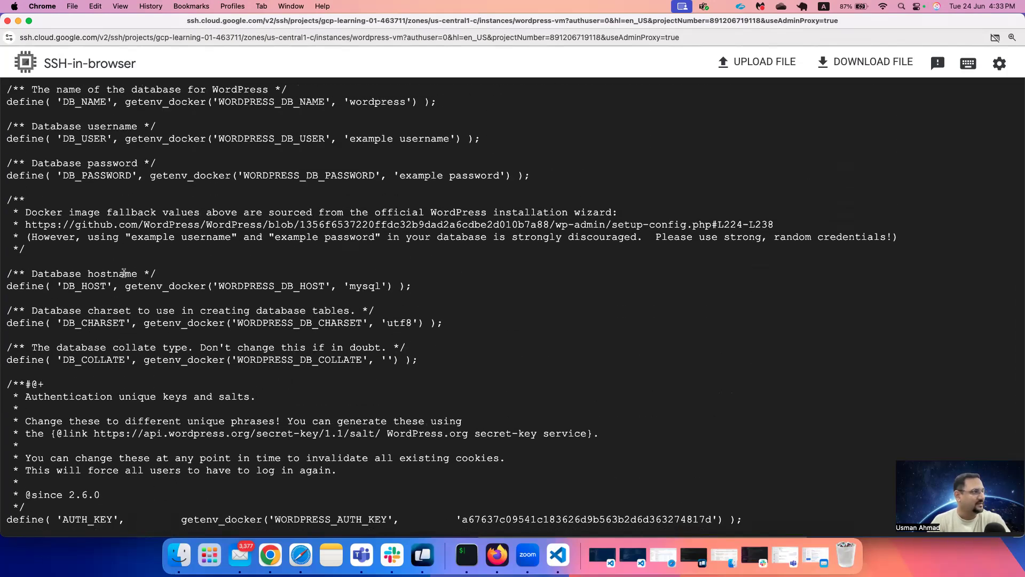
pyautogui.scroll(3, 264, 332)
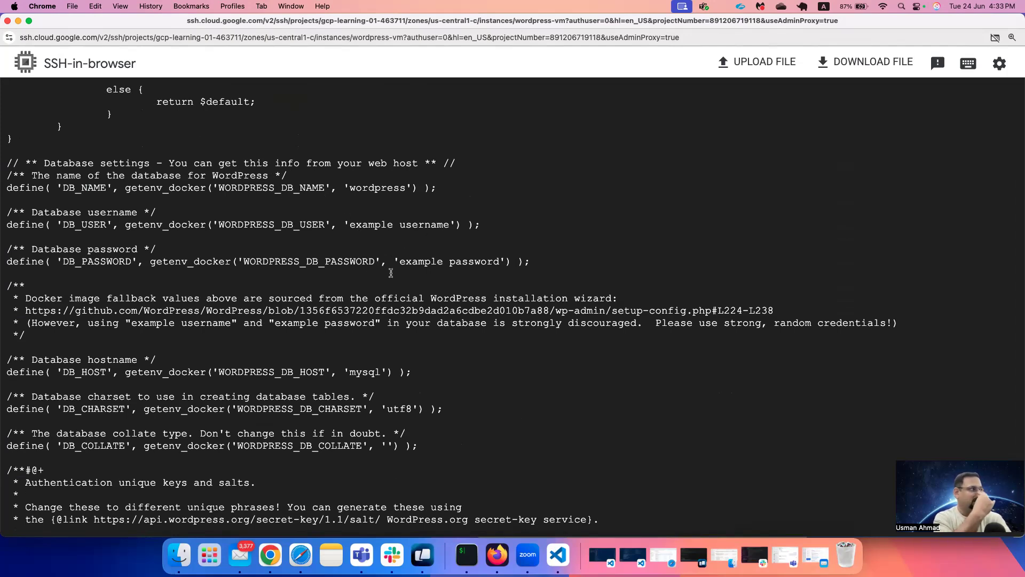
pyautogui.scroll(10, 390, 273)
pyautogui.scroll(5, 390, 278)
pyautogui.scroll(-3, 390, 277)
pyautogui.scroll(-5, 389, 278)
pyautogui.scroll(-3, 389, 277)
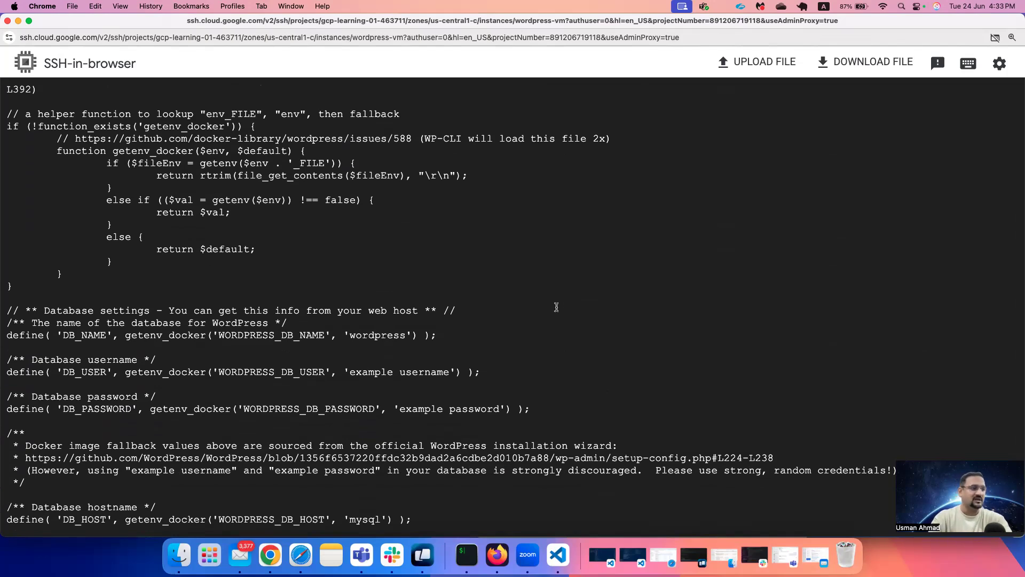
pyautogui.scroll(-15, 556, 305)
pyautogui.press('Return')
pyautogui.press('Return')
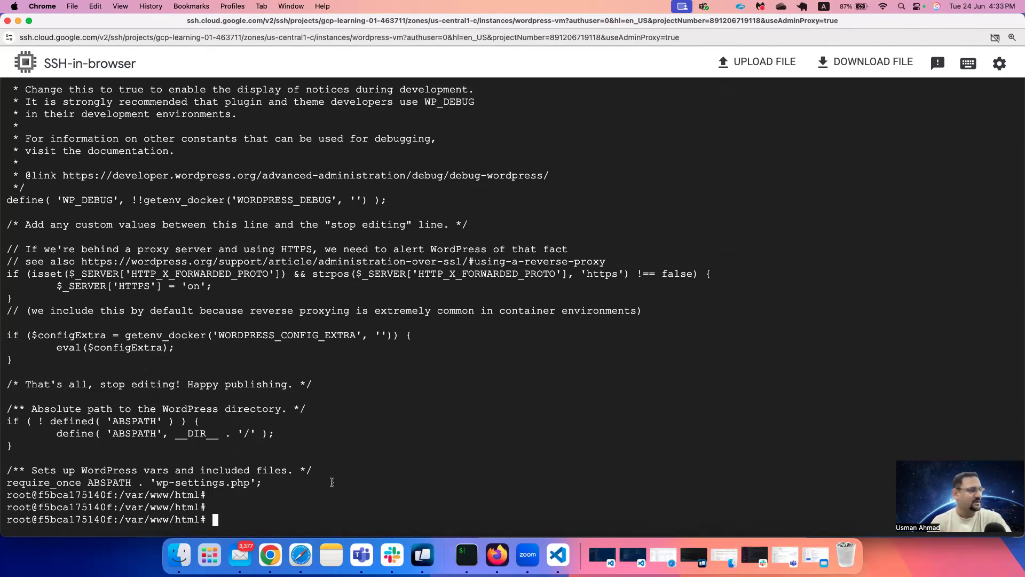
# Step: Switch to the Google Cloud console and copy wordpress-vm's external IP address from its network interfaces
pyautogui.rightClick(269, 550)
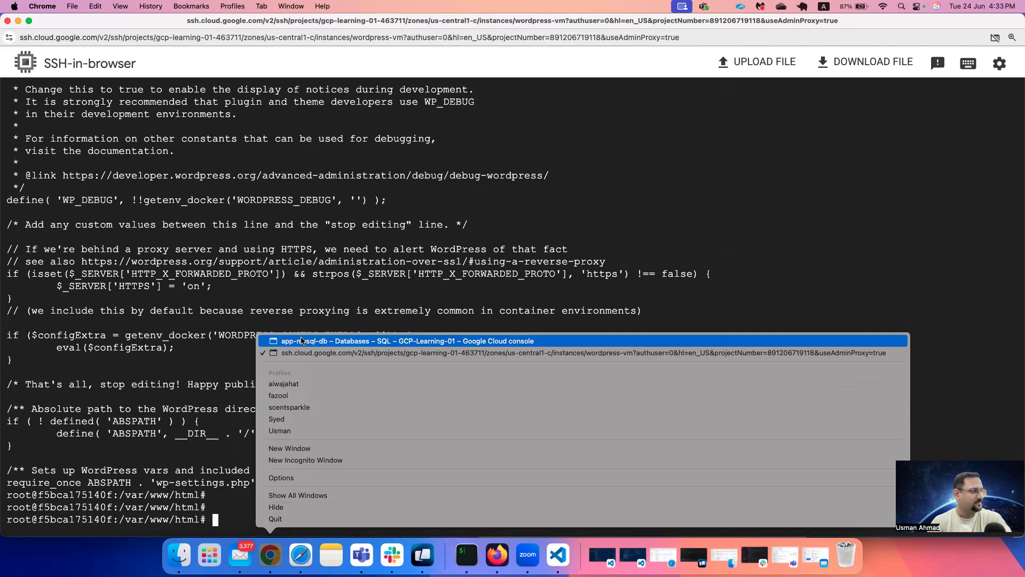
pyautogui.click(308, 340)
pyautogui.click(713, 24)
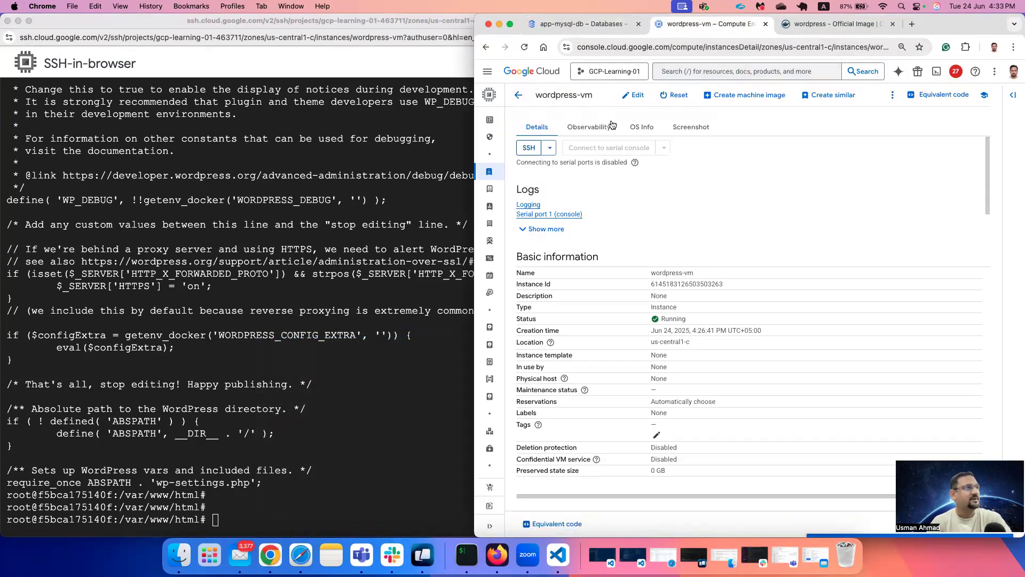
pyautogui.scroll(-10, 667, 329)
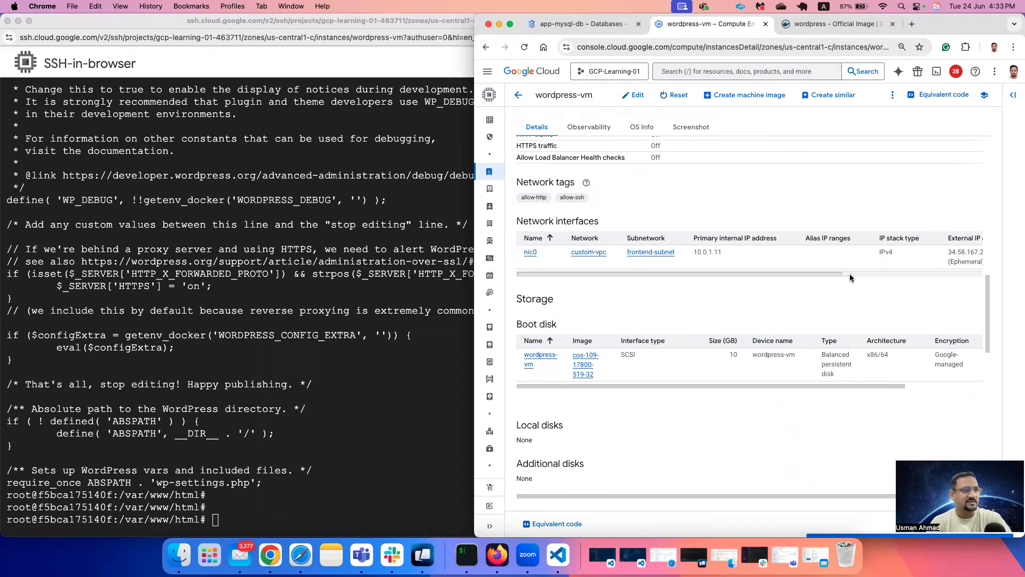
pyautogui.hscroll(4, 850, 270)
pyautogui.click(876, 261)
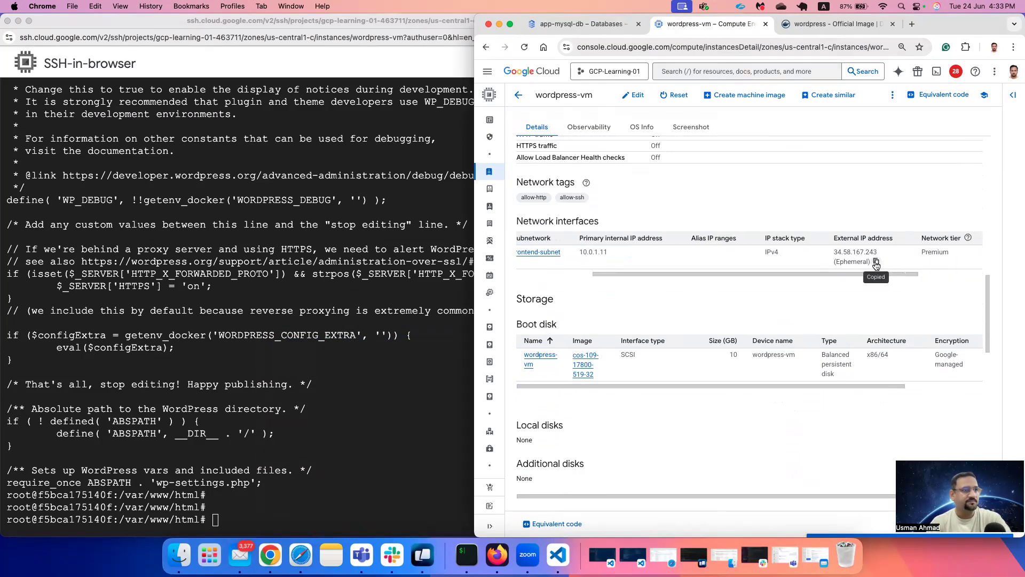
# Step: Open the copied external IP address in a new browser tab and enlarge the browser window
pyautogui.press('super+t')
pyautogui.press('super+v')
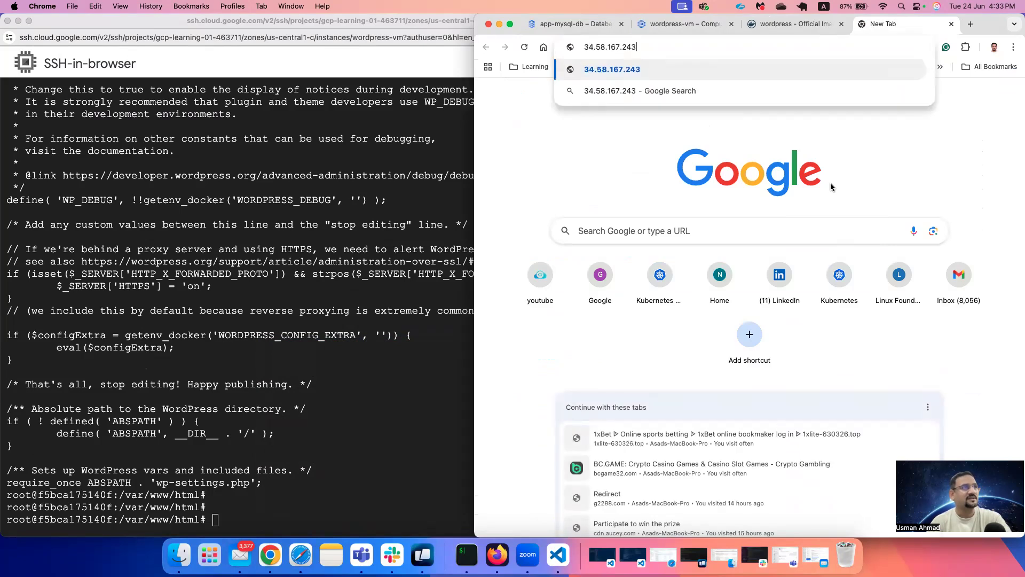
pyautogui.press('Return')
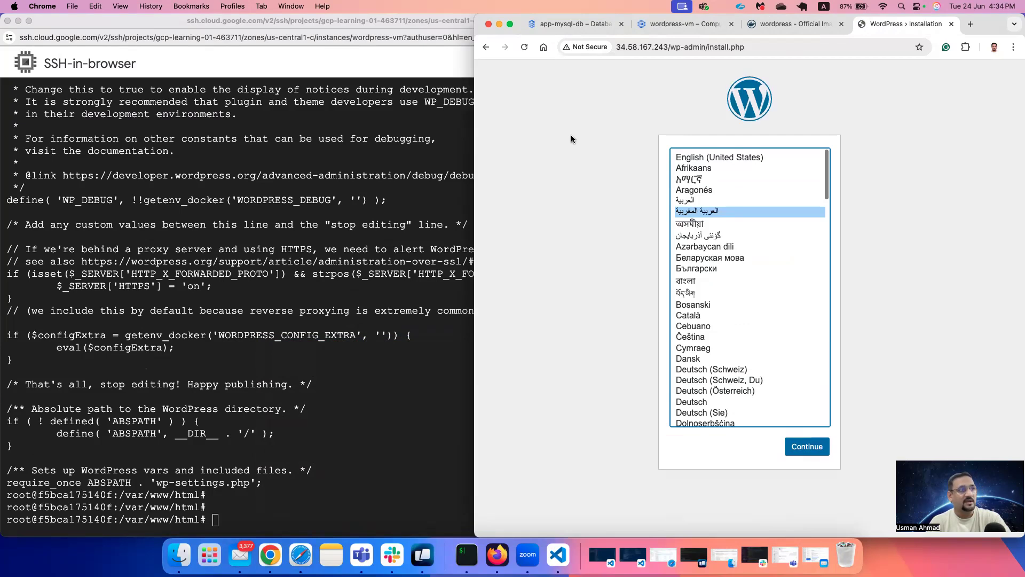
pyautogui.doubleClick(473, 171)
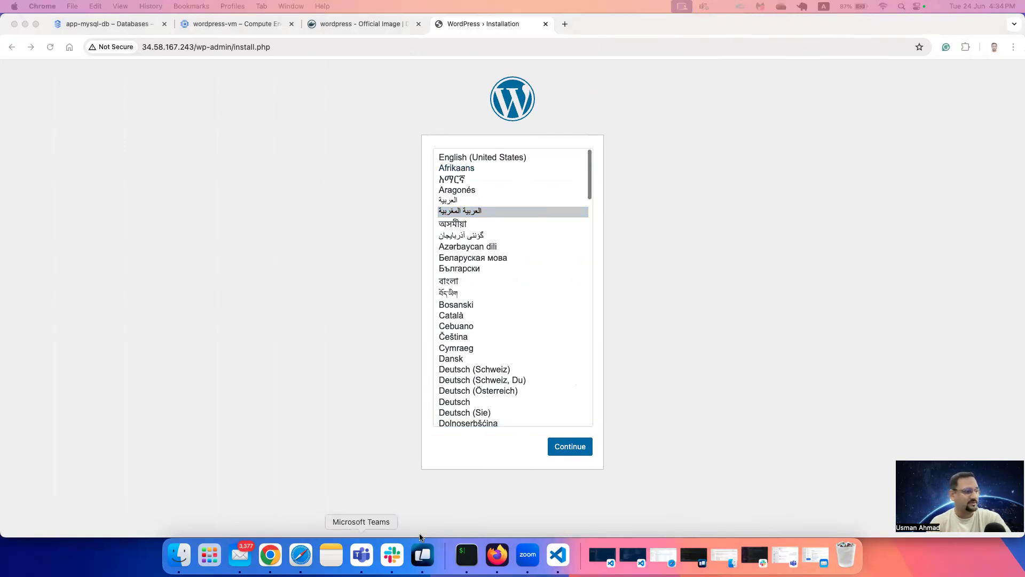
pyautogui.rightClick(277, 553)
pyautogui.click(297, 340)
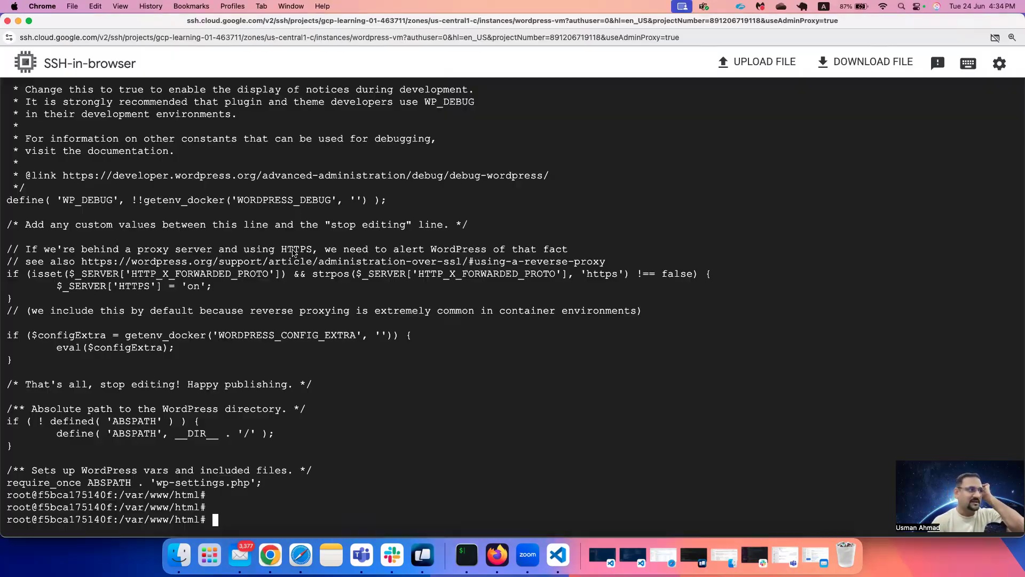
pyautogui.press('Return')
pyautogui.press('Return')
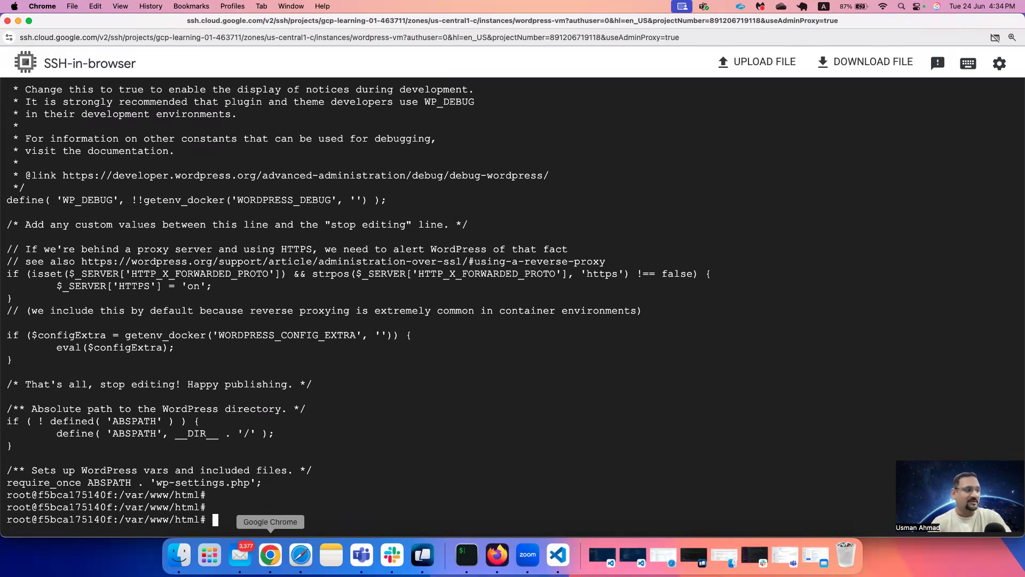
pyautogui.rightClick(271, 555)
pyautogui.click(320, 352)
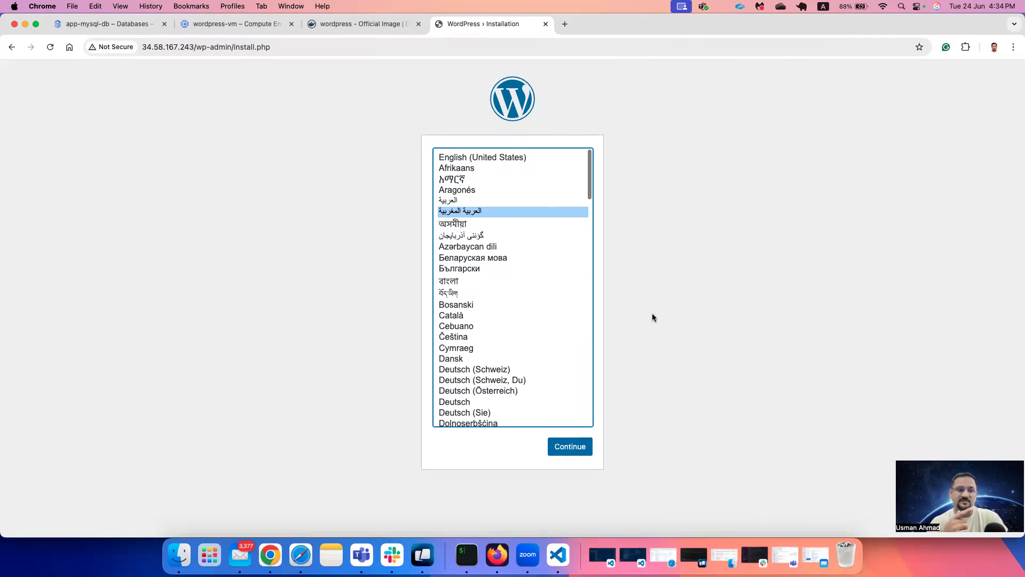
# Step: Return to the installer's language selection and continue with English (United States)
pyautogui.click(574, 447)
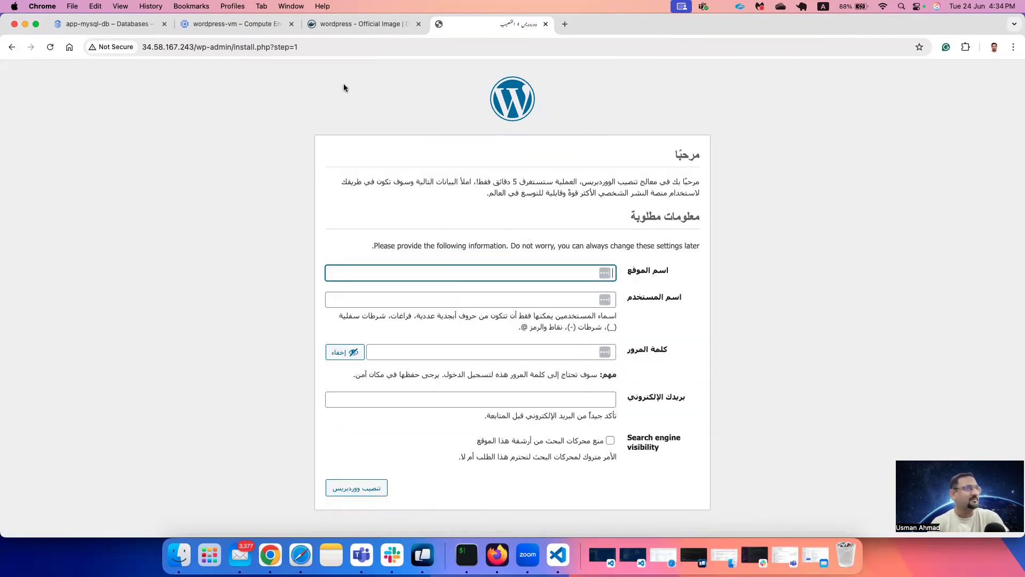
pyautogui.click(12, 47)
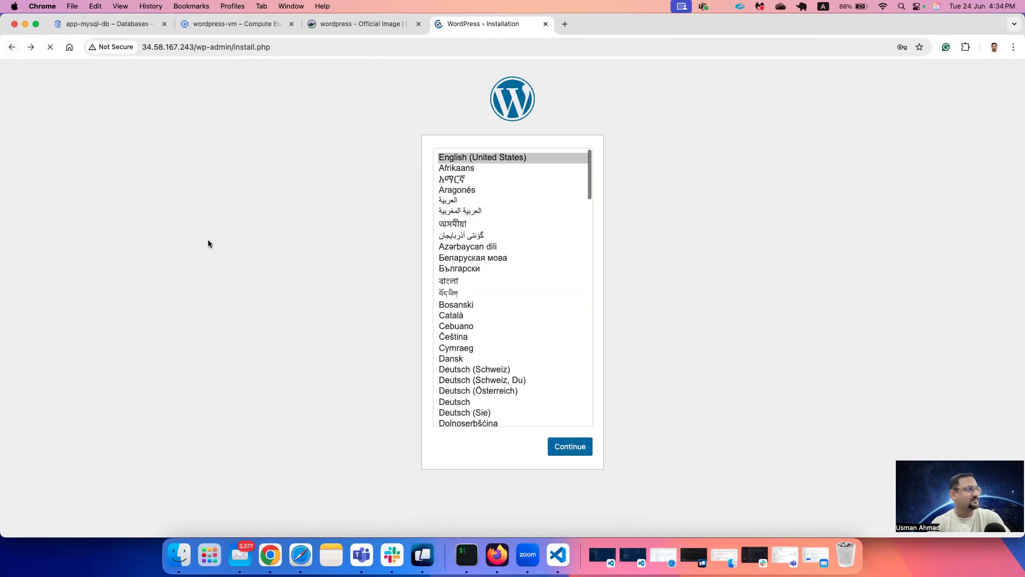
pyautogui.click(464, 158)
pyautogui.click(571, 446)
# Step: Enter lbistech as both the site title and the username for the WordPress installation
pyautogui.click(473, 272)
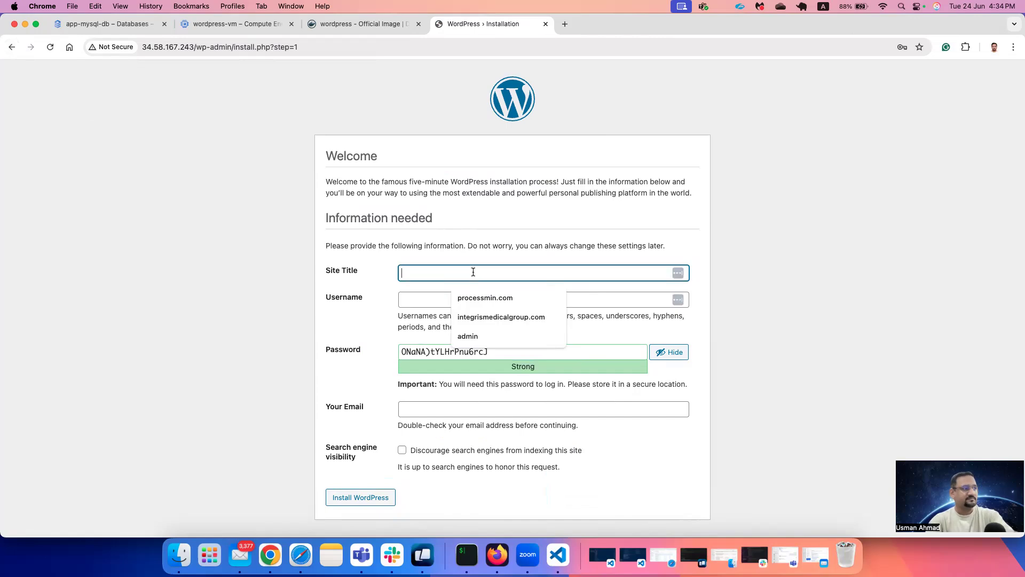
pyautogui.write('q')
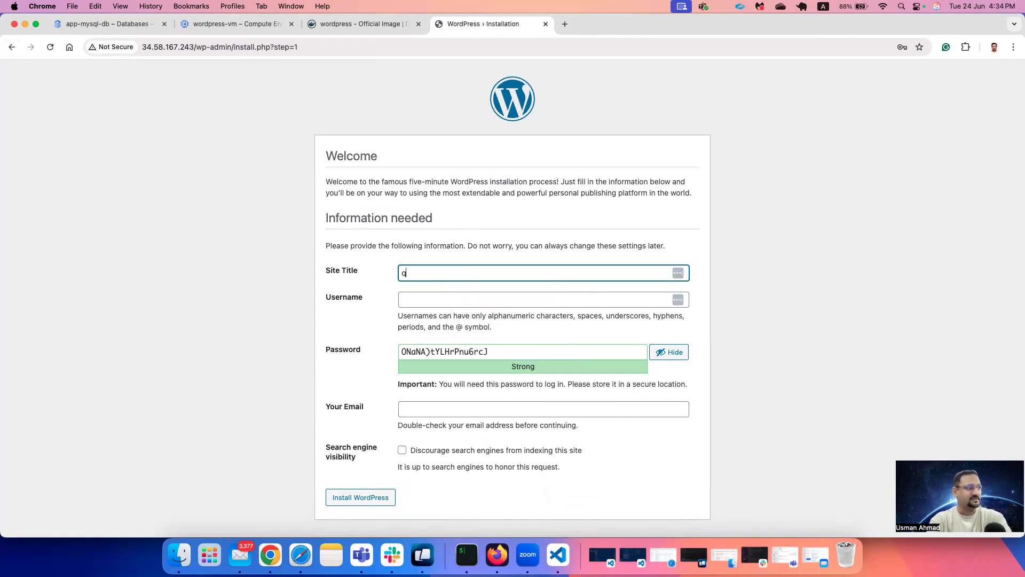
pyautogui.press('BackSpace')
pyautogui.write('lbistech')
pyautogui.press('Tab')
pyautogui.write('lbistech')
# Step: Replace the generated password with a chosen admin password and confirm the use of a weak password
pyautogui.press('Tab')
pyautogui.press('Tab')
pyautogui.hotkey('shift', 'Tab')
pyautogui.write('password')
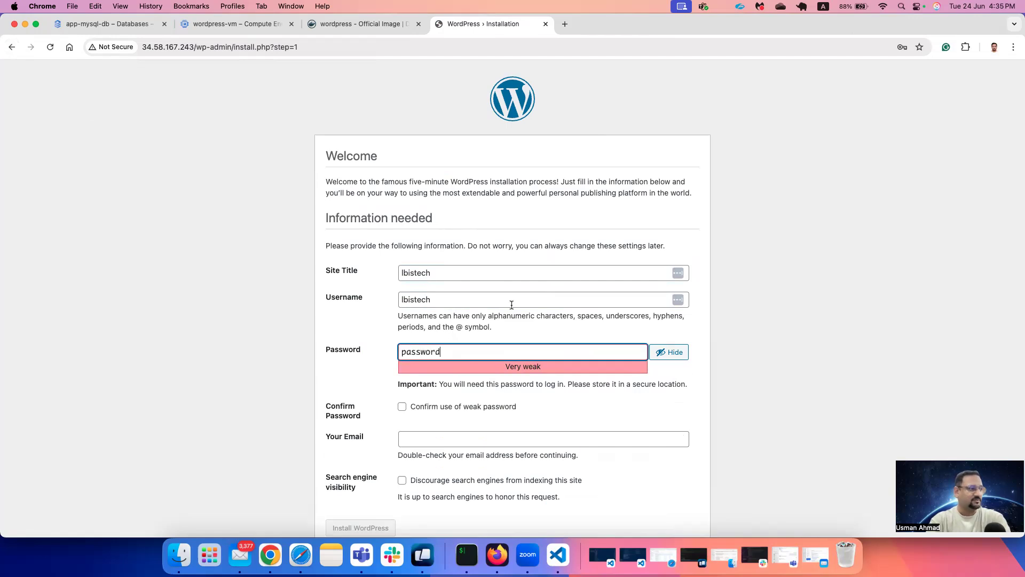
pyautogui.click(402, 406)
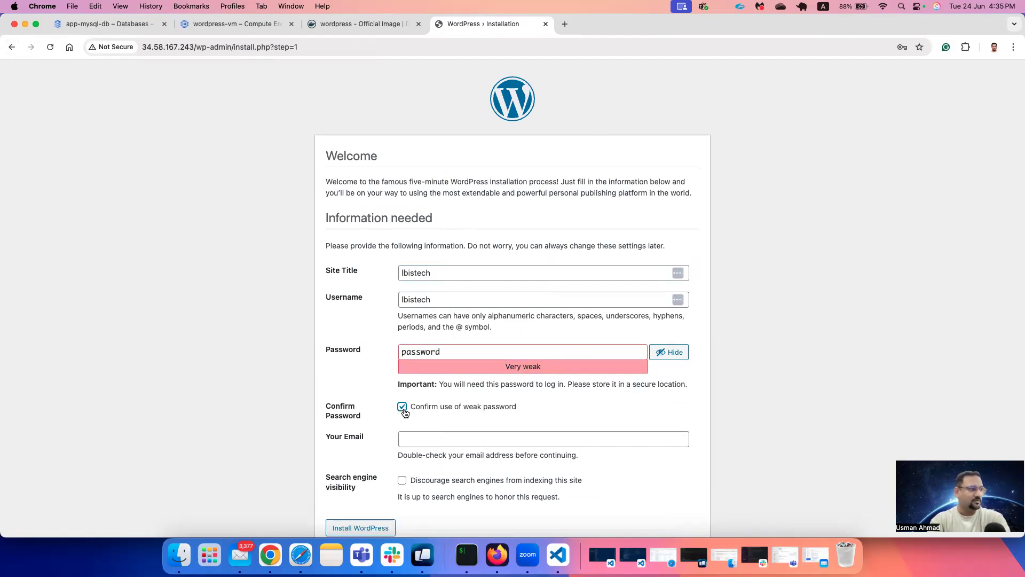
# Step: Fill in the administrator's e-mail and install WordPress, declining to save the password in the browser
pyautogui.click(439, 440)
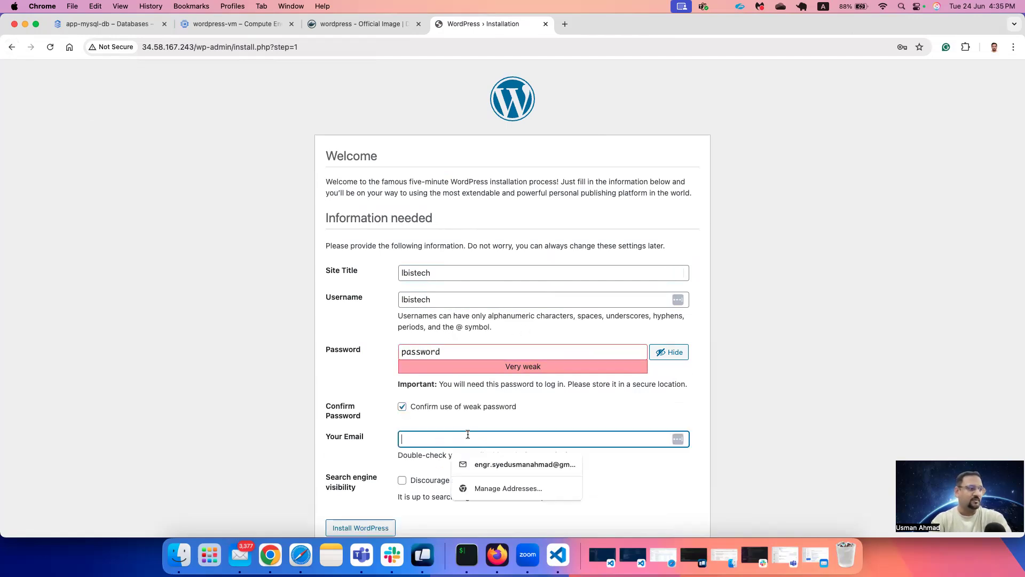
pyautogui.write('a')
pyautogui.click(469, 464)
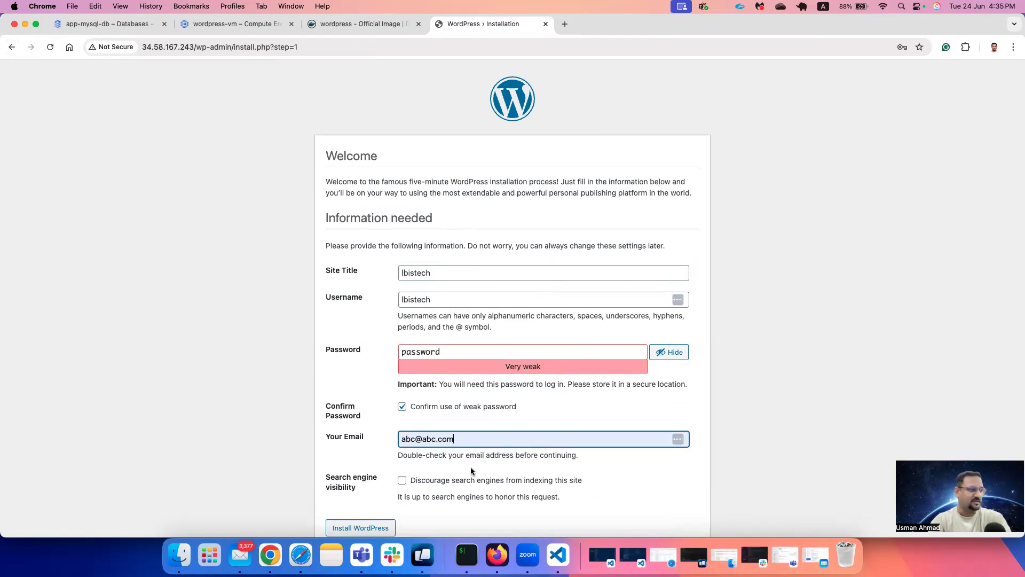
pyautogui.click(362, 528)
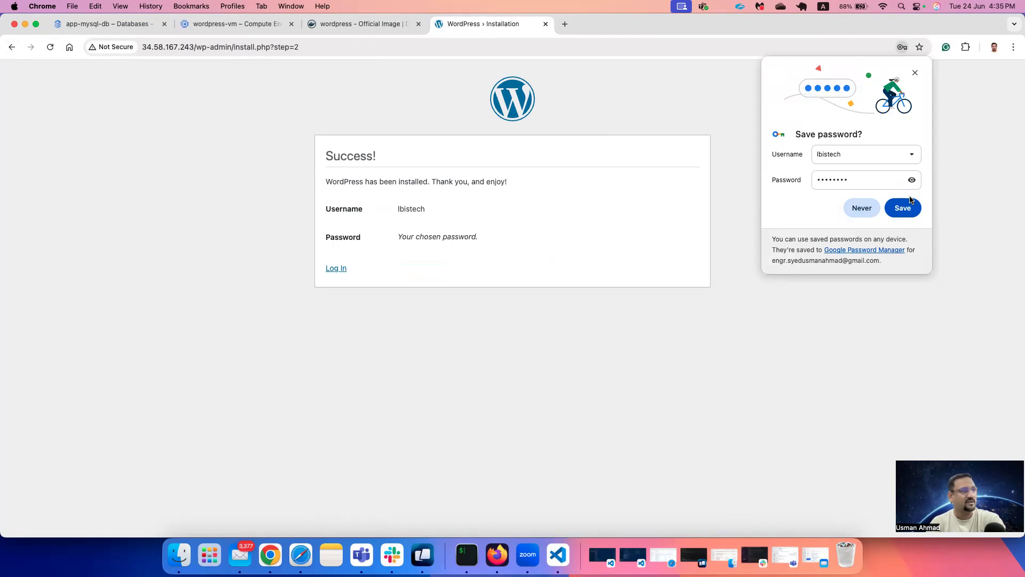
pyautogui.click(861, 210)
# Step: Log in to WordPress with the username lbistech and the account password
pyautogui.click(336, 268)
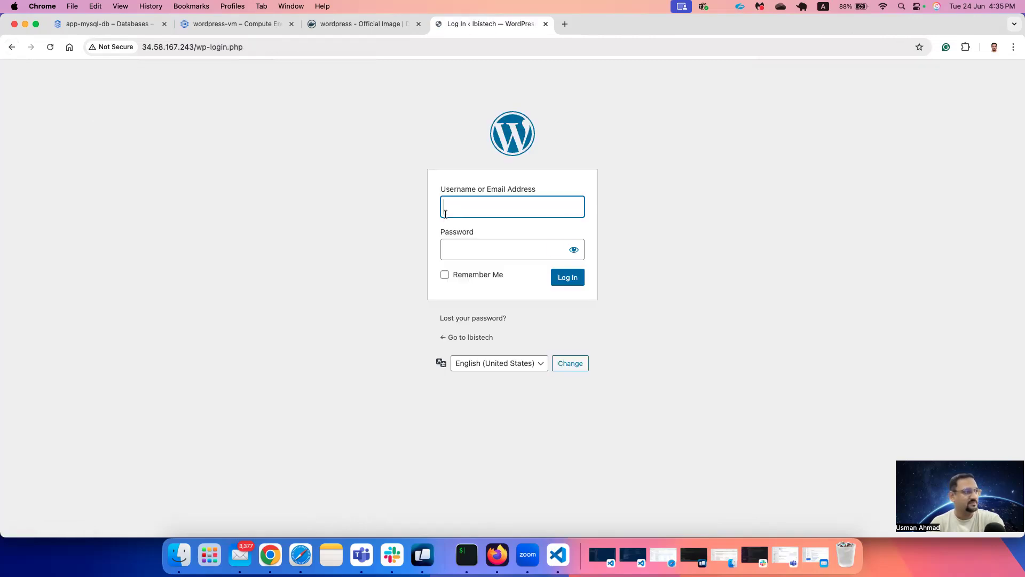
pyautogui.write('lbistech')
pyautogui.press('Tab')
pyautogui.write('••••••••')
pyautogui.press('Return')
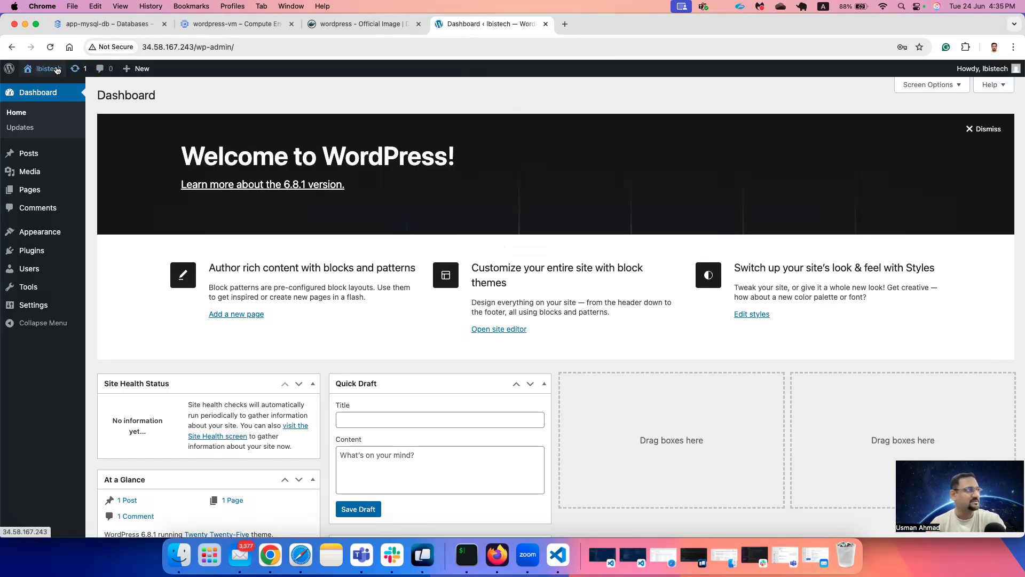
# Step: View the site's front page and its Sample Page, and return to the WordPress dashboard
pyautogui.click(53, 88)
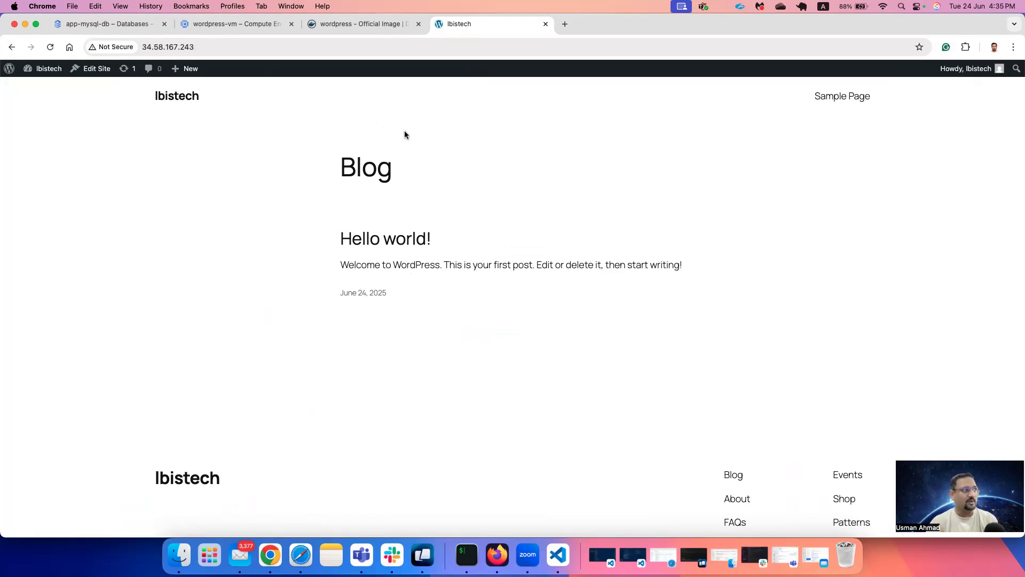
pyautogui.click(837, 97)
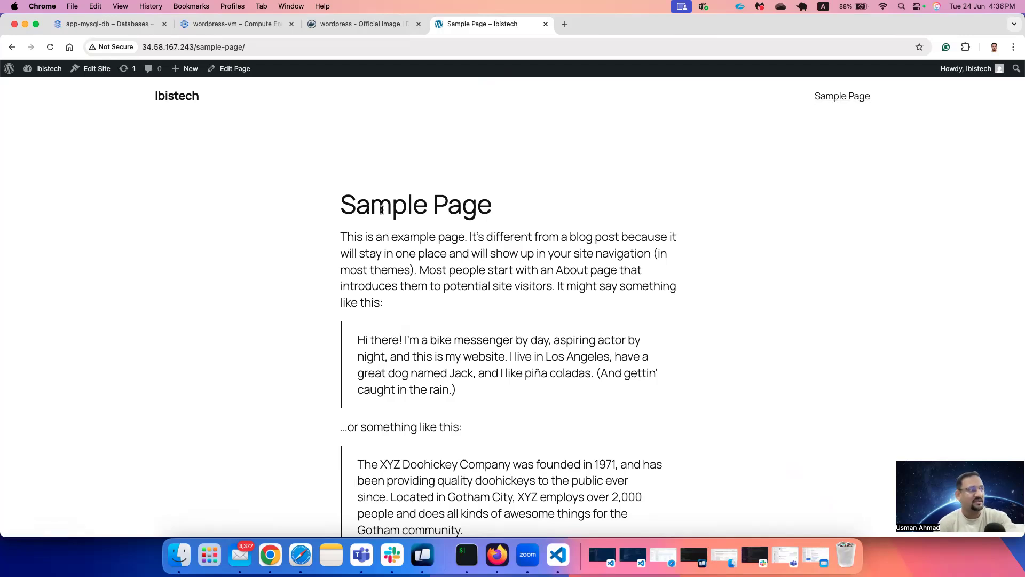
pyautogui.click(235, 69)
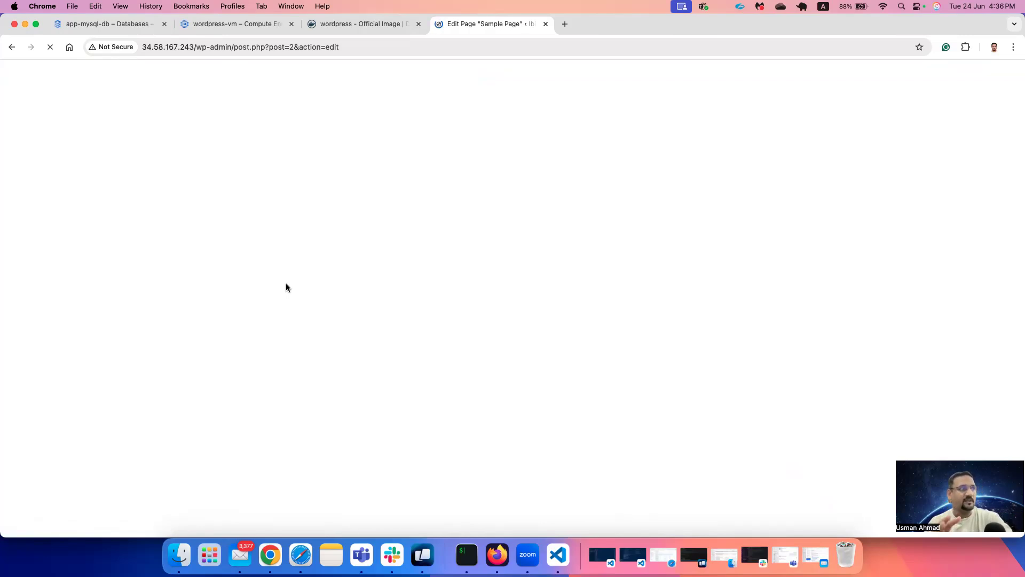
pyautogui.click(11, 47)
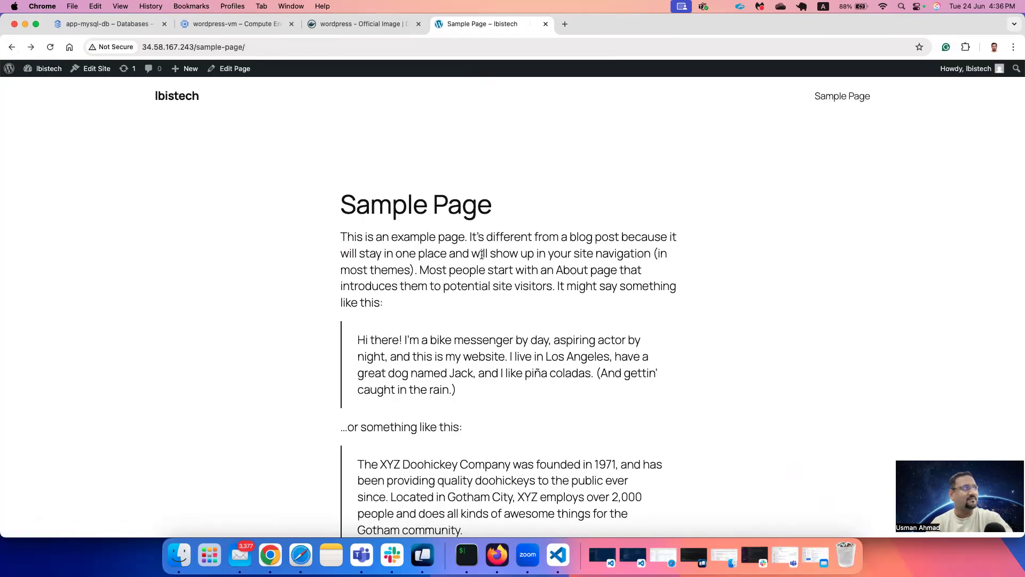
pyautogui.click(33, 86)
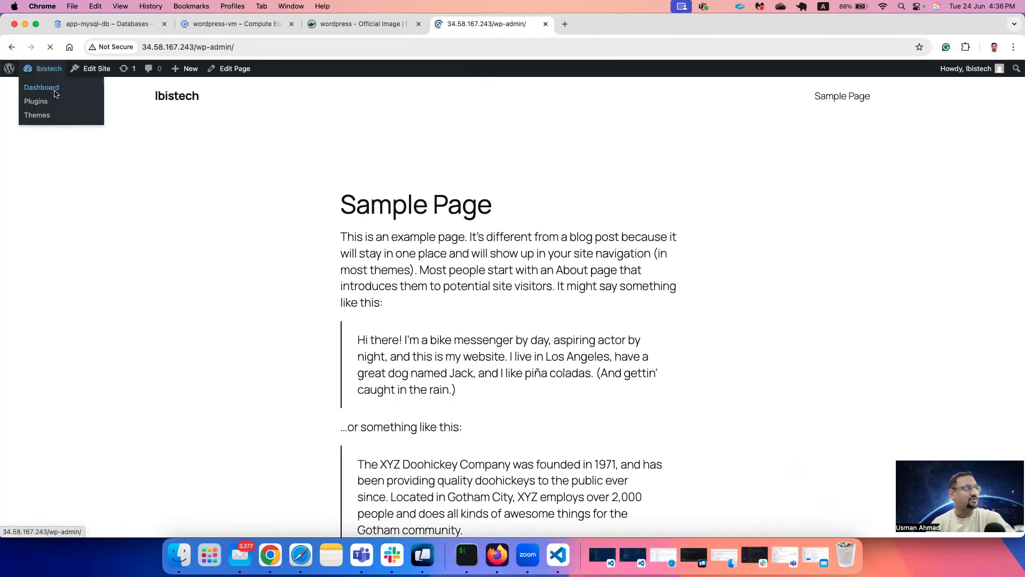